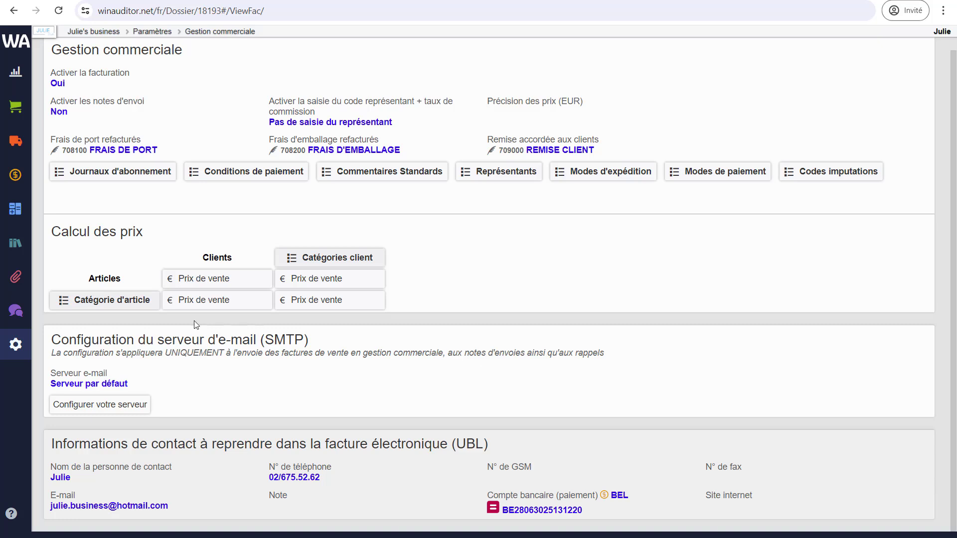
Bring up the Paramètres flyout menu from the sidebar gear icon.
mouse_move(12, 358)
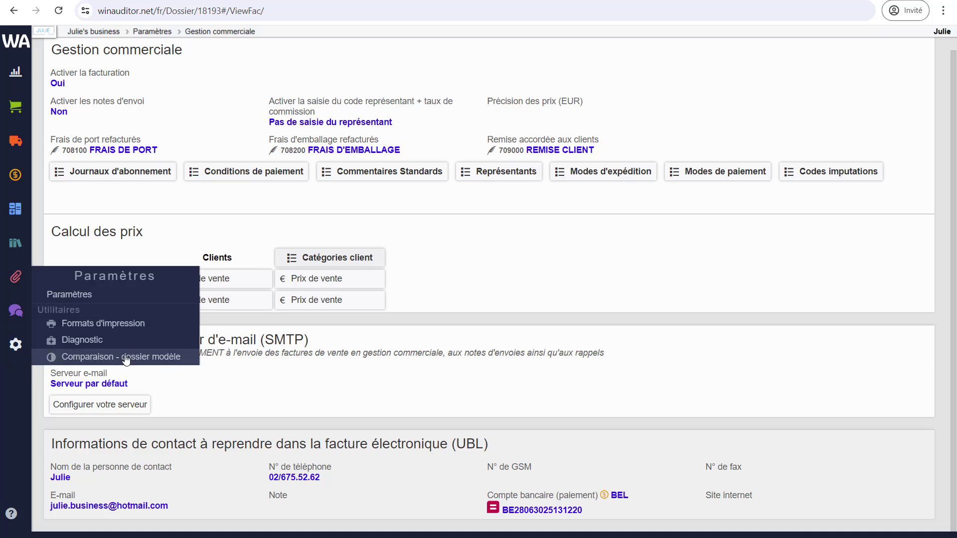
Create and save a sales invoice print format FAC 'Facture de vente' from the FACTURE 1 template.
left_click(134, 331)
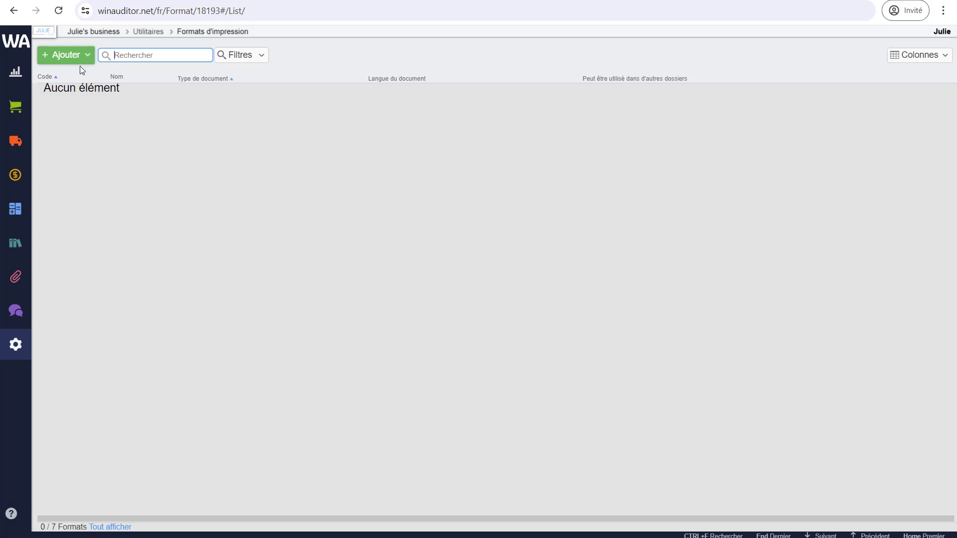
left_click(77, 59)
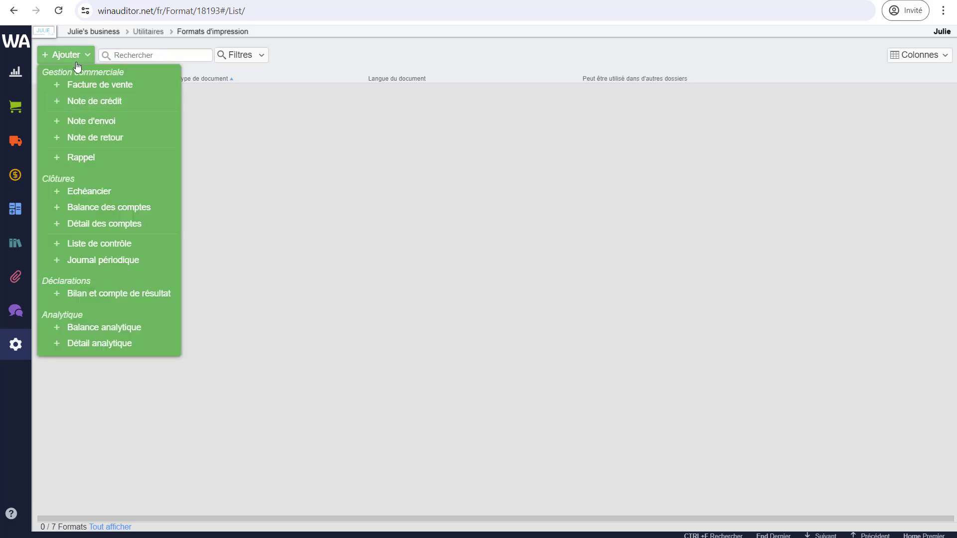
left_click(109, 93)
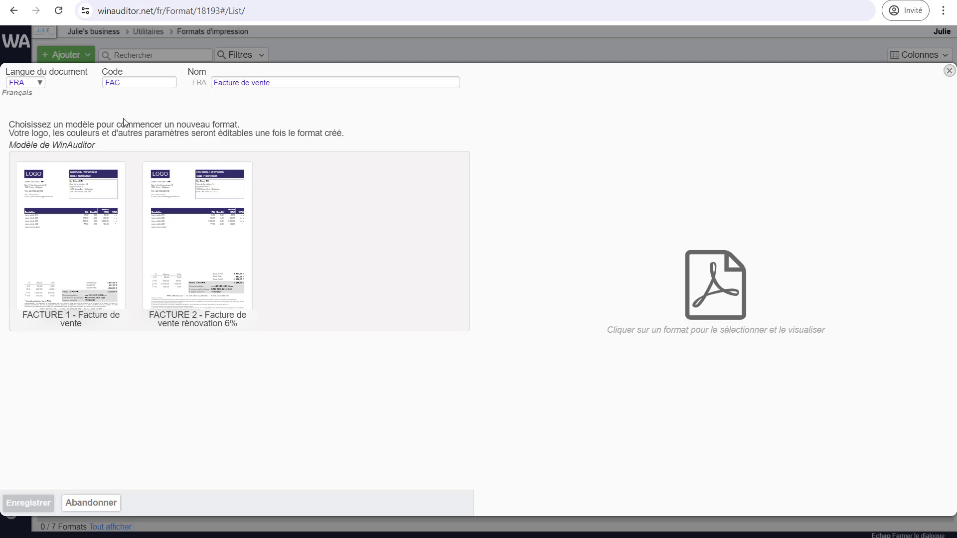
left_click(58, 209)
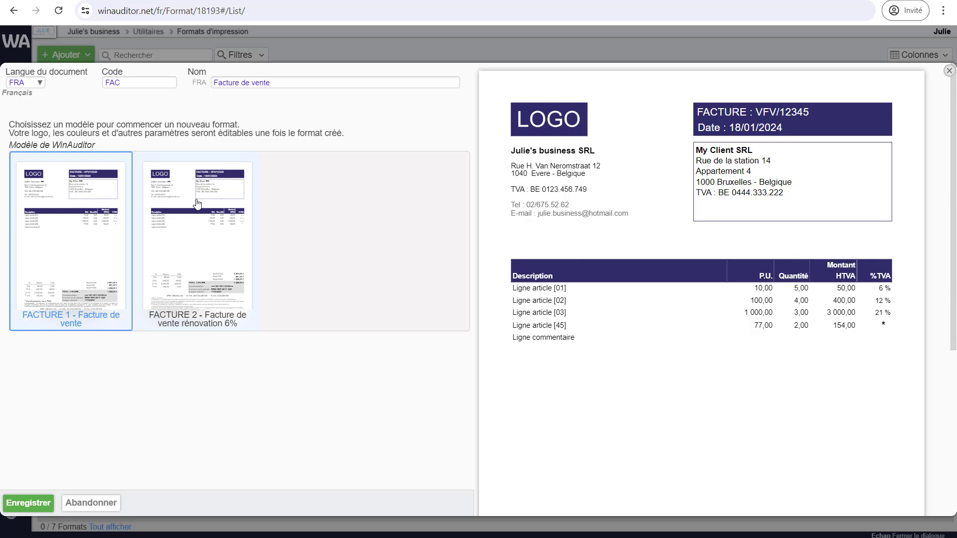
left_click(123, 84)
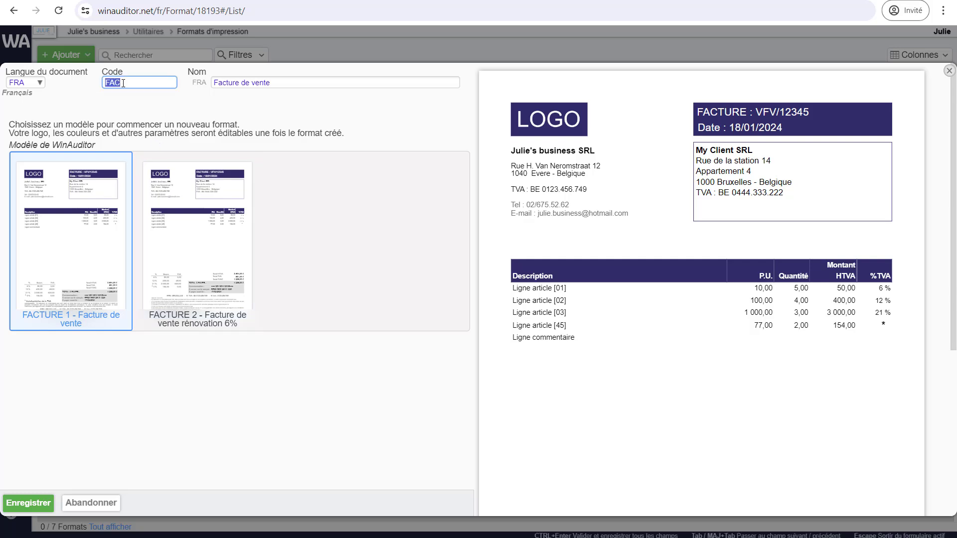
left_click(250, 82)
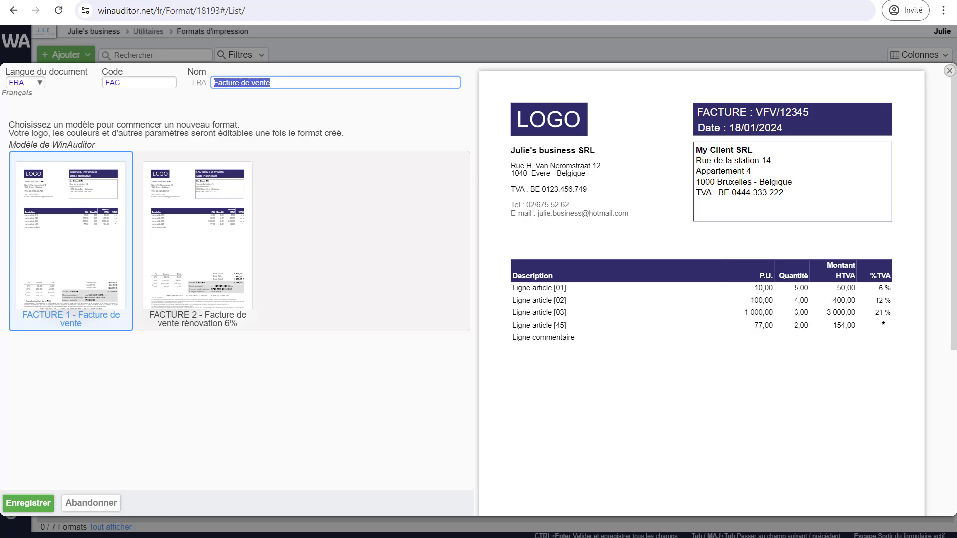
left_click(29, 502)
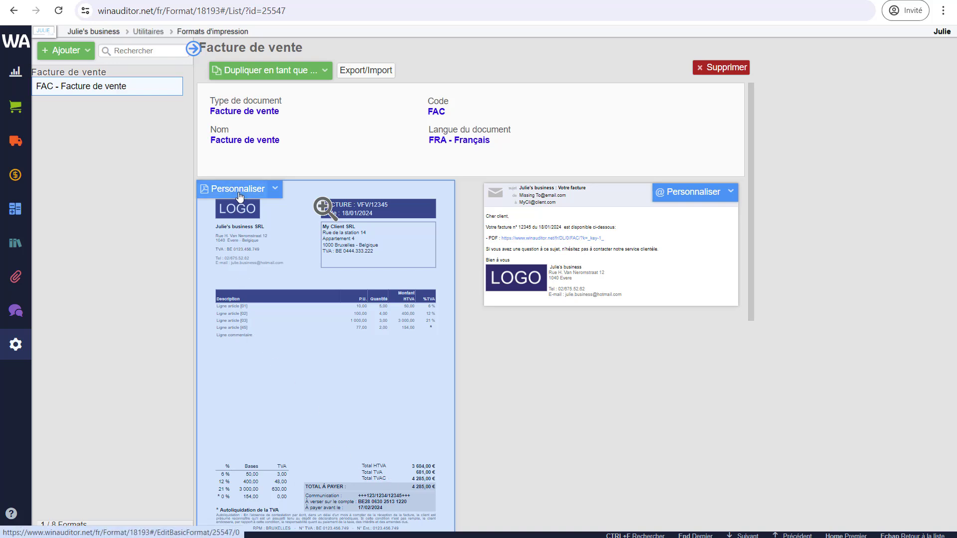
Customise the FAC invoice layout, replacing the LOGO placeholder with the dossier's own logo.
left_click(238, 189)
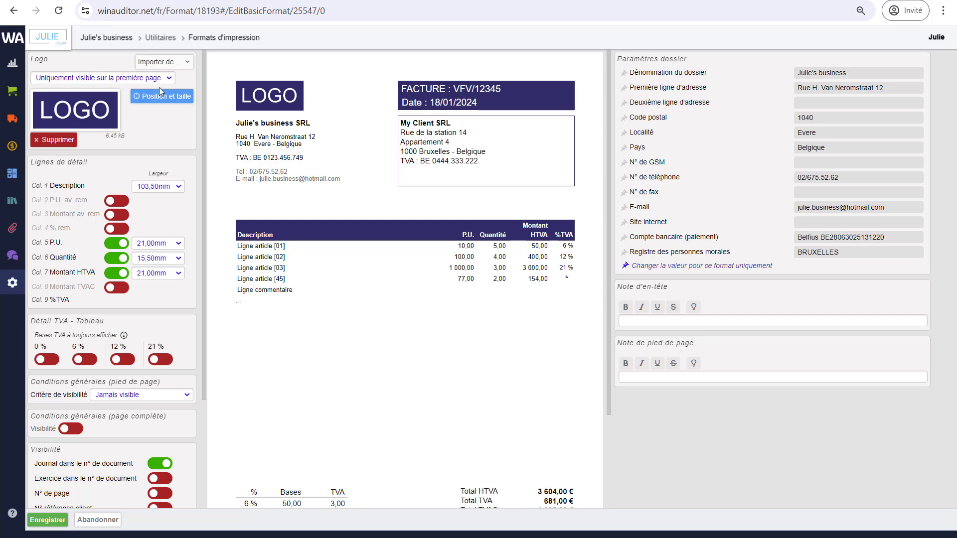
left_click(169, 63)
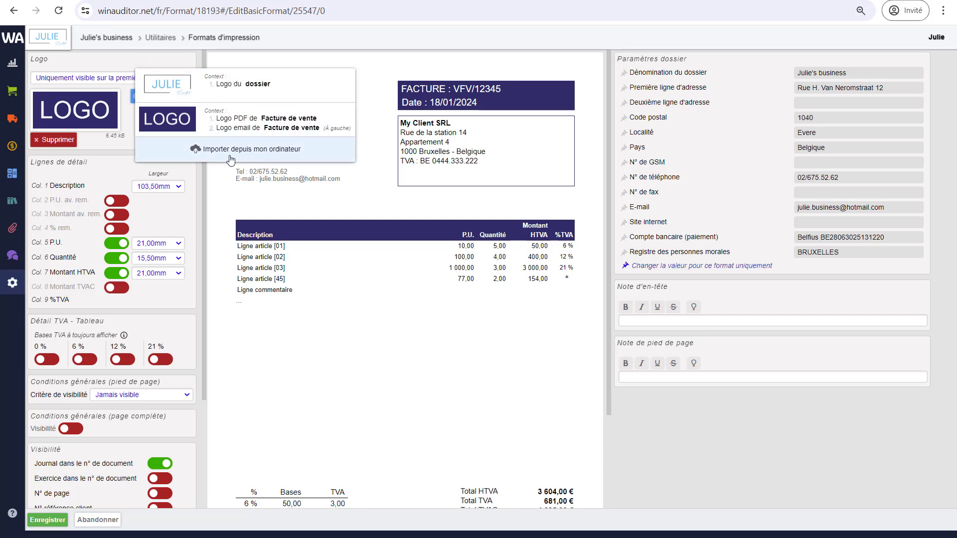
left_click(209, 155)
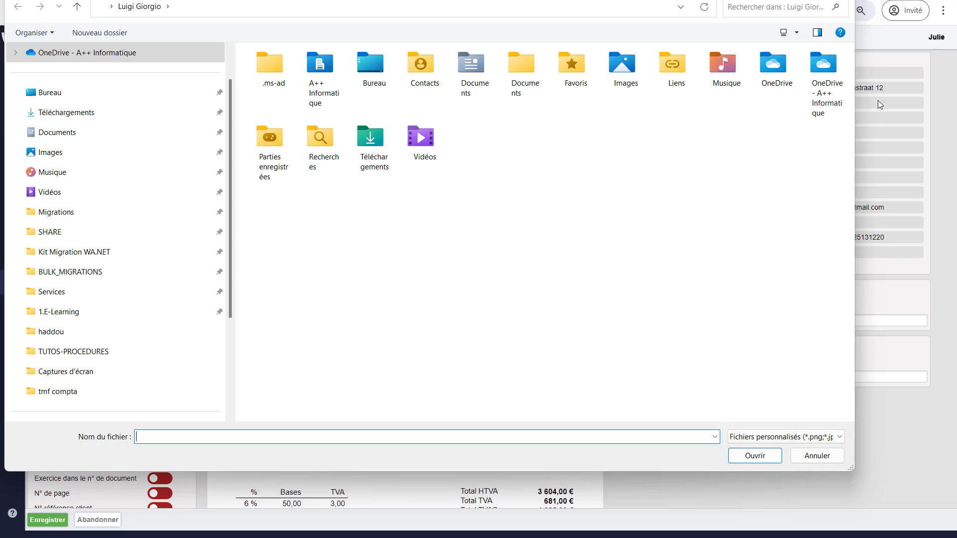
key("Escape")
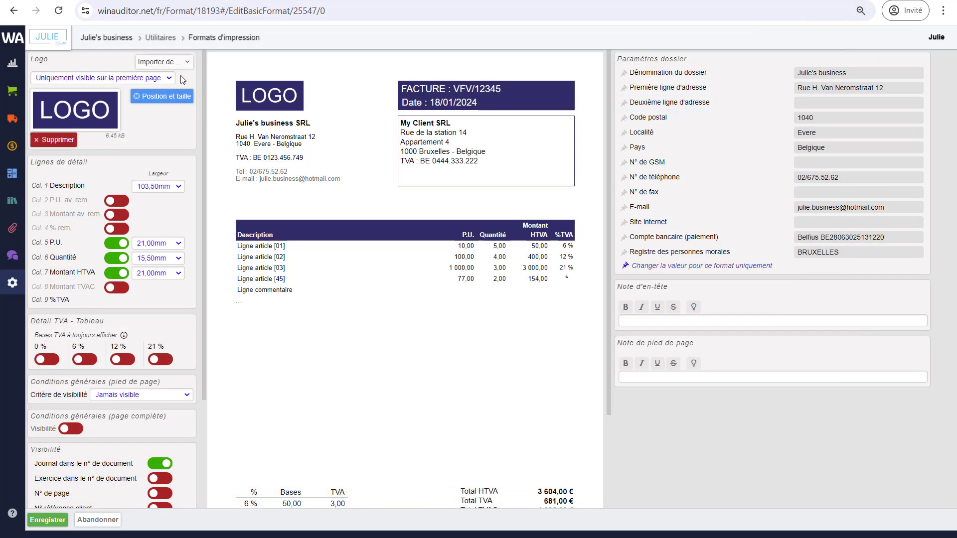
left_click(168, 62)
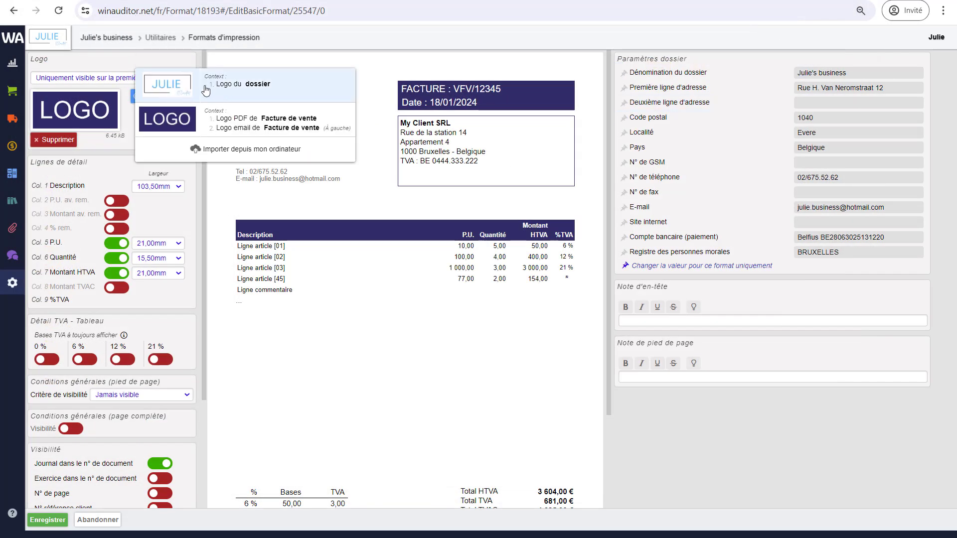
left_click(193, 94)
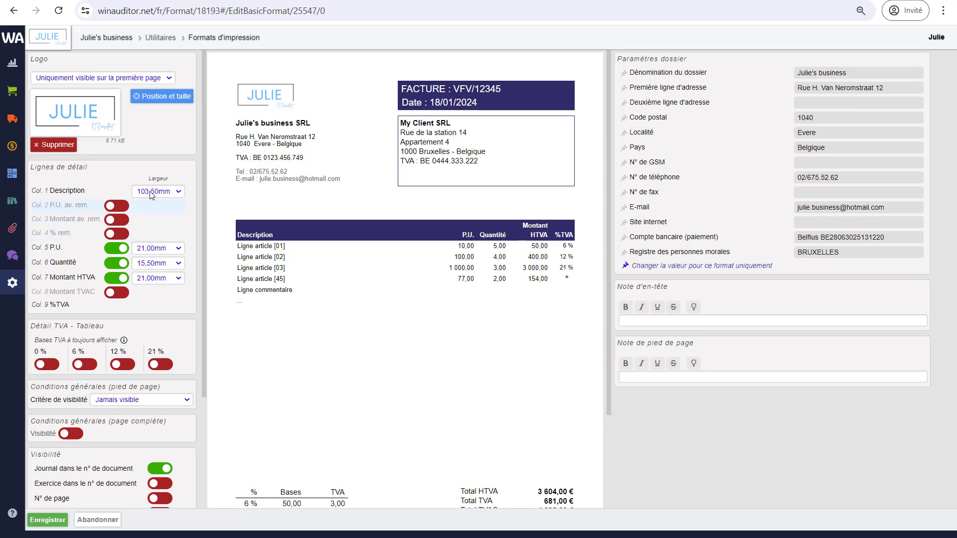
Enlarge the dossier logo at the top of the invoice and apply the new size.
mouse_move(154, 154)
left_click(162, 96)
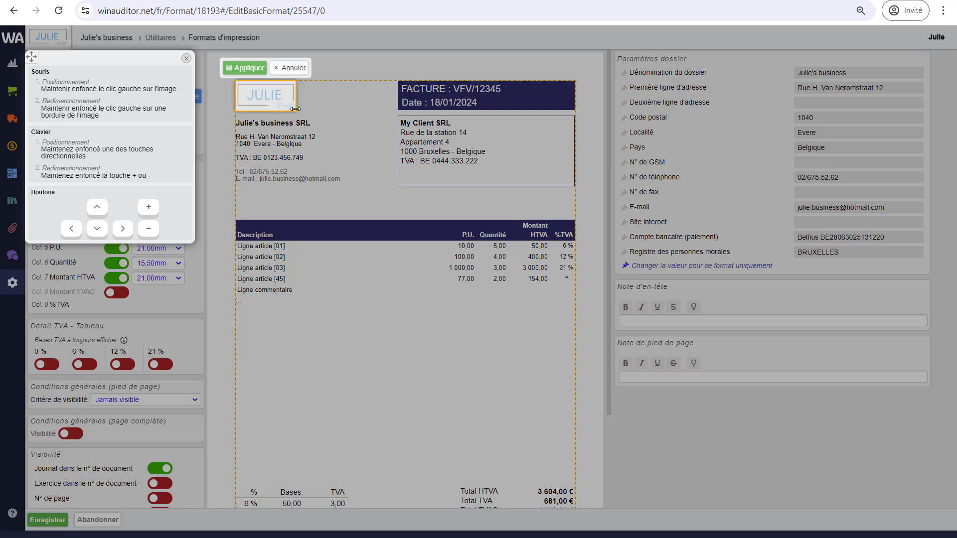
left_click_drag(295, 111, 308, 116)
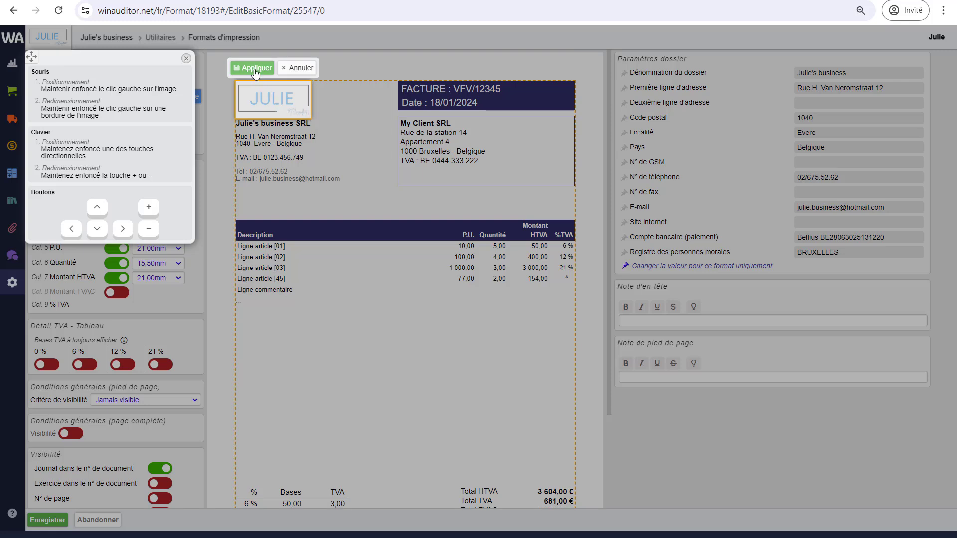
left_click(255, 72)
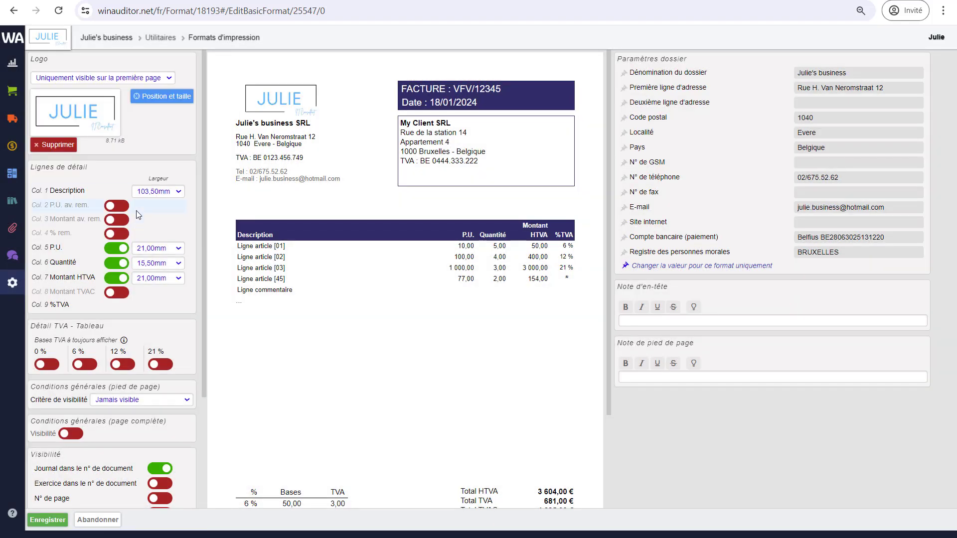
left_click(93, 80)
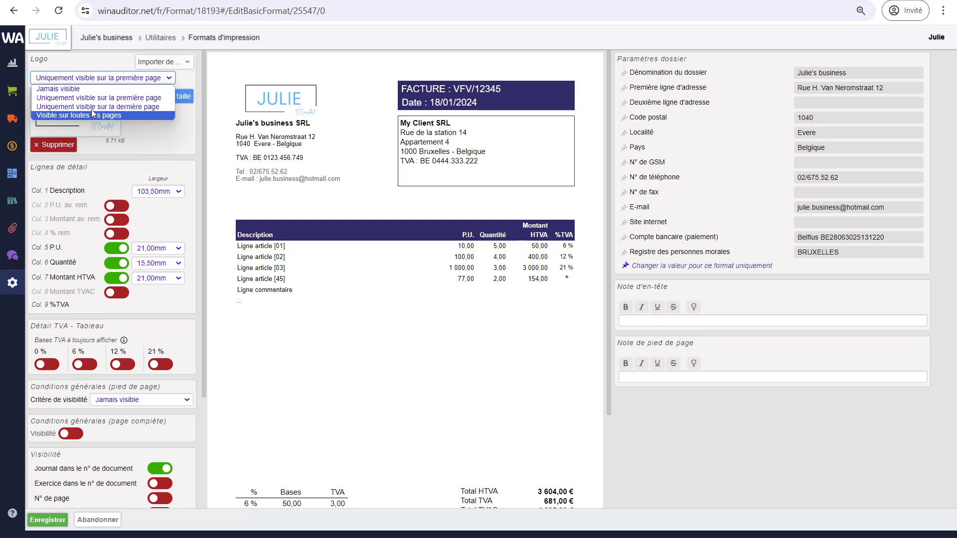
left_click(95, 100)
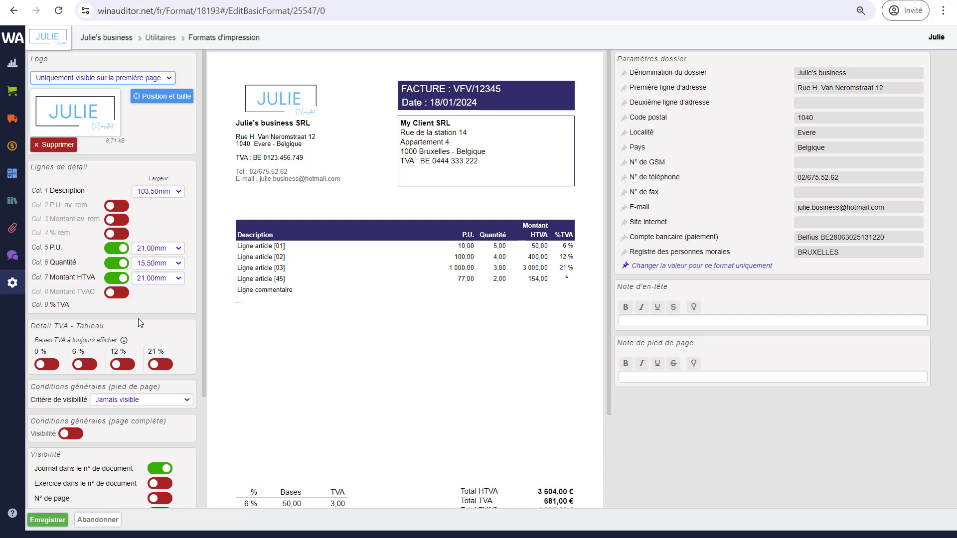
Add the Col. 8 Montant TVAC column to the invoice table, keeping its 14,50mm width.
left_click(115, 293)
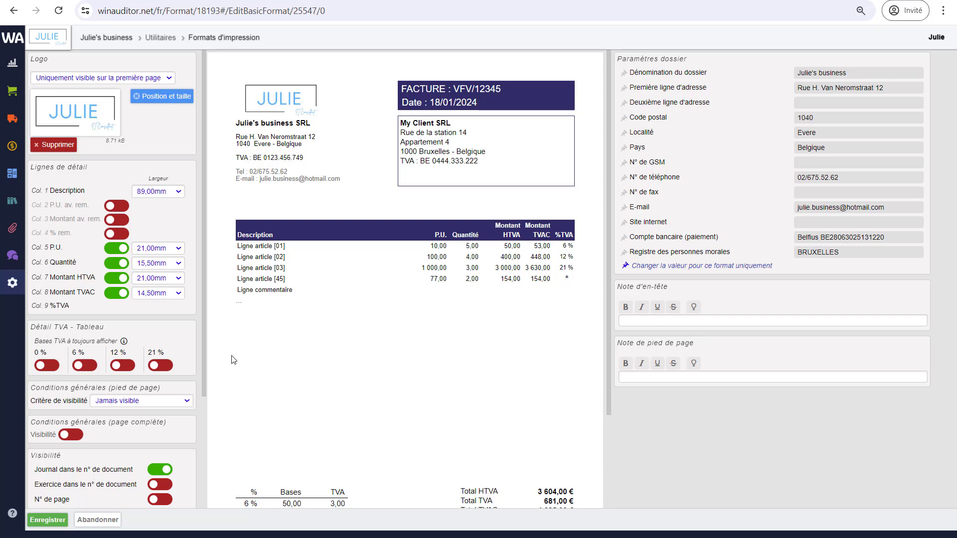
left_click(177, 293)
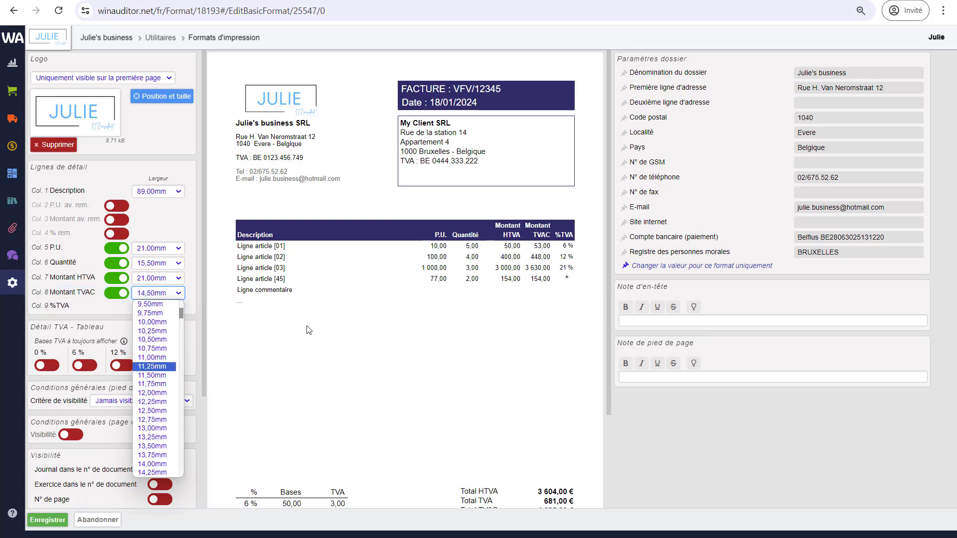
left_click(187, 237)
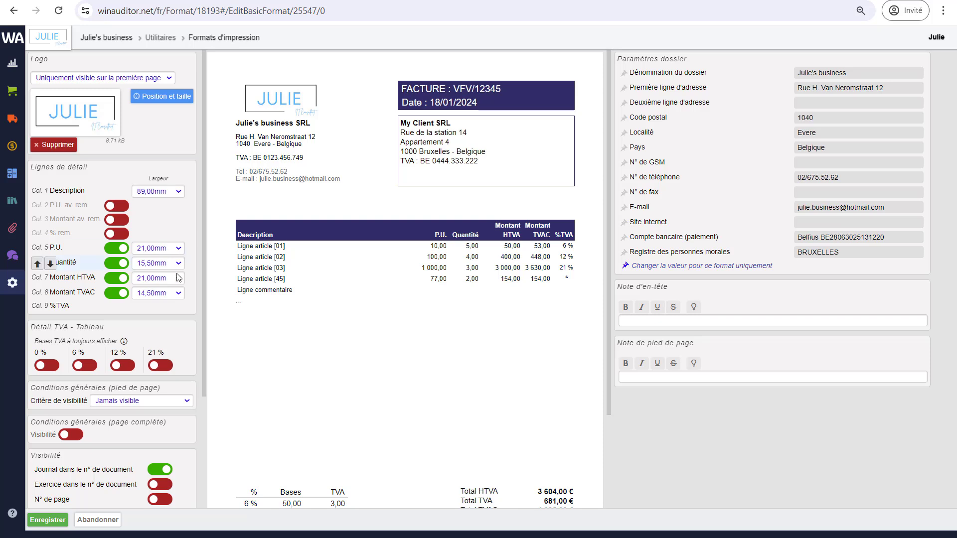
scroll(177, 316, "down", 1)
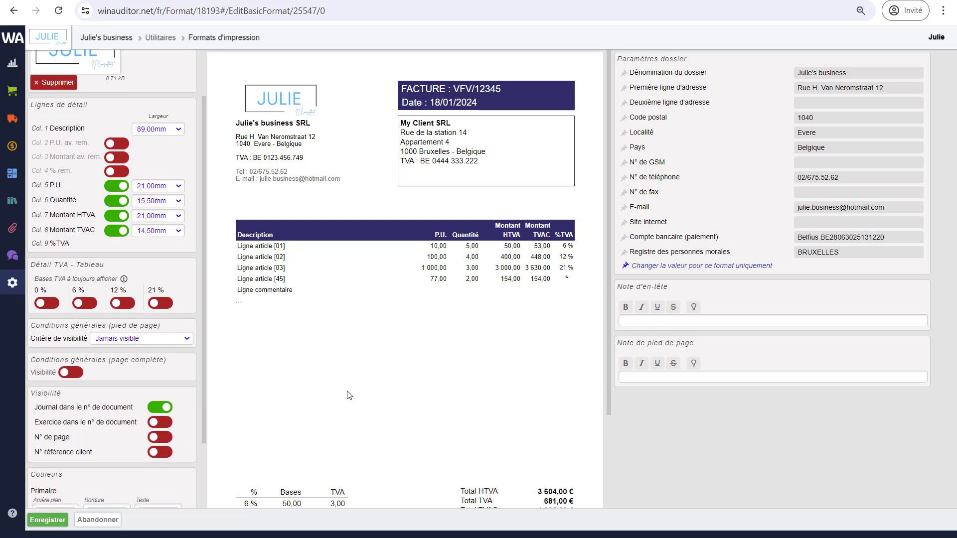
scroll(348, 395, "down", 2)
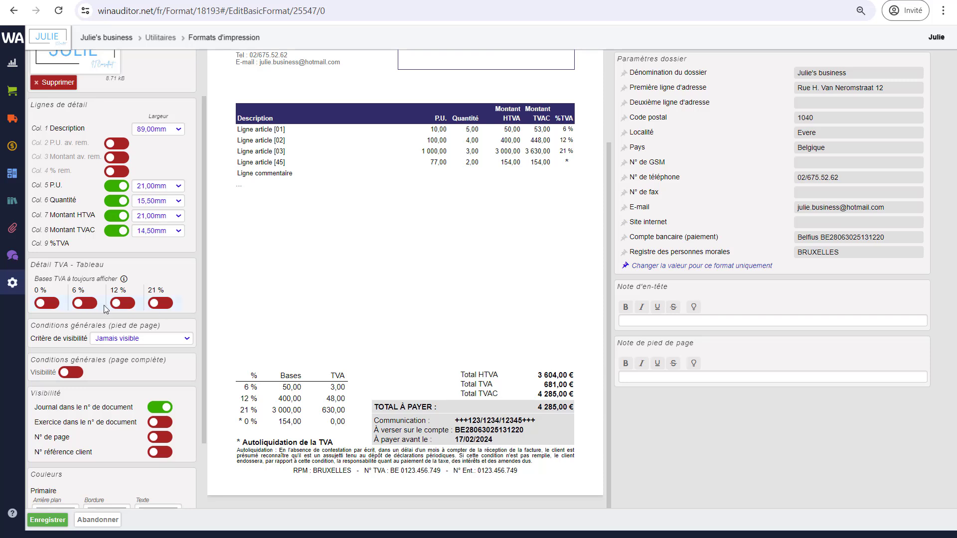
mouse_move(125, 283)
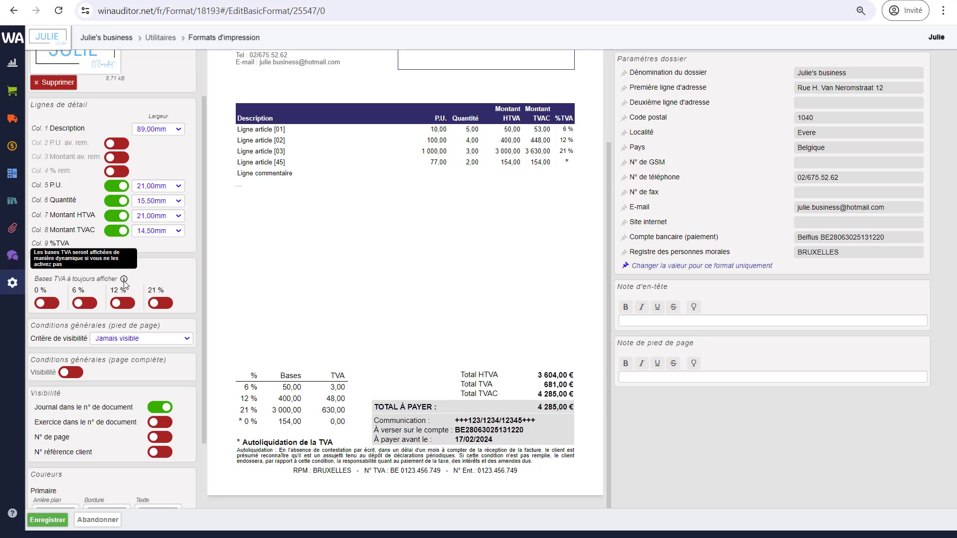
left_click(85, 303)
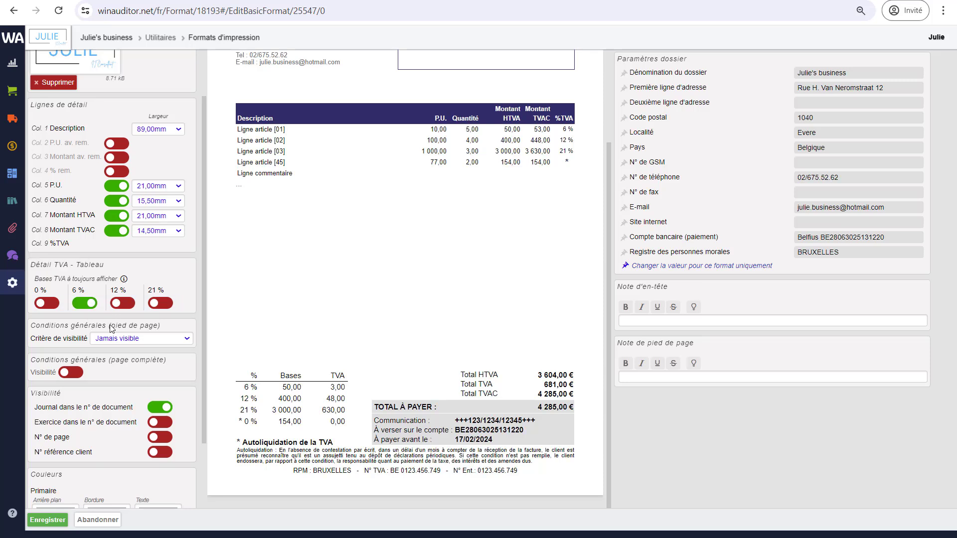
left_click(84, 305)
scroll(132, 382, "down", 2)
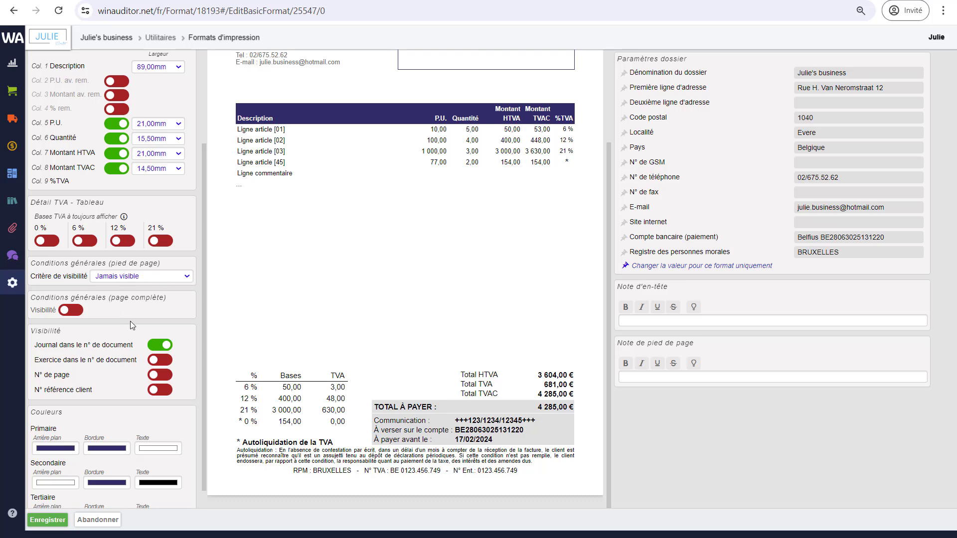
Show the footer general conditions only on the first page and review the conditions text.
left_click(133, 280)
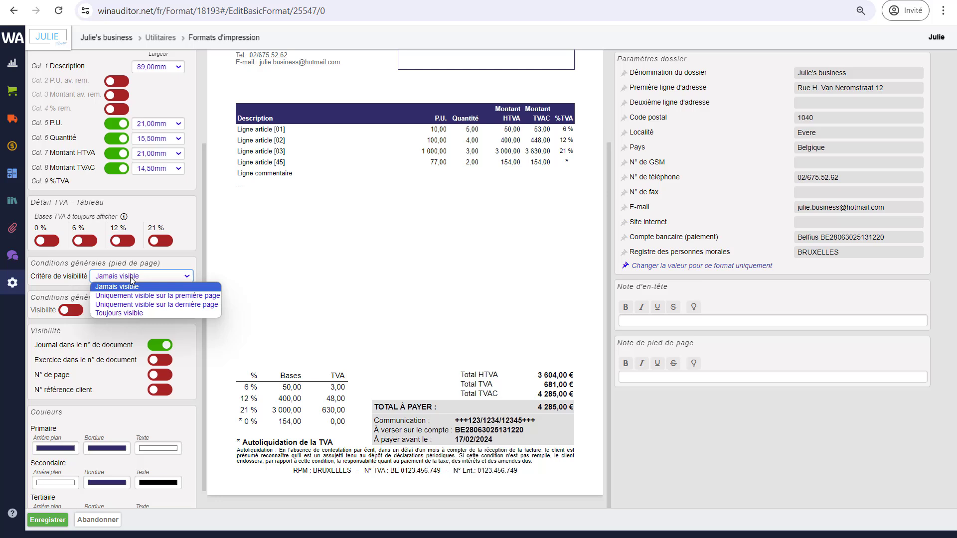
left_click(160, 298)
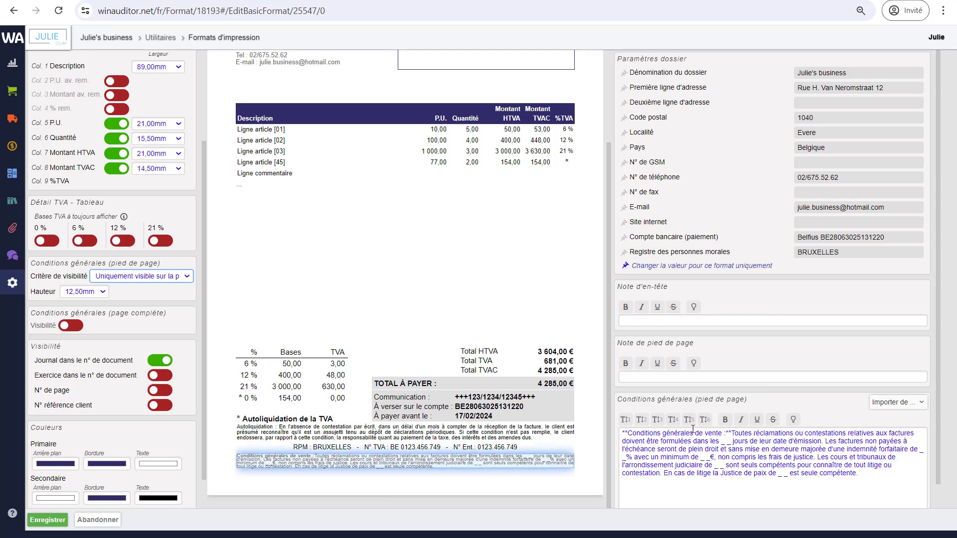
scroll(698, 444, "down", 1)
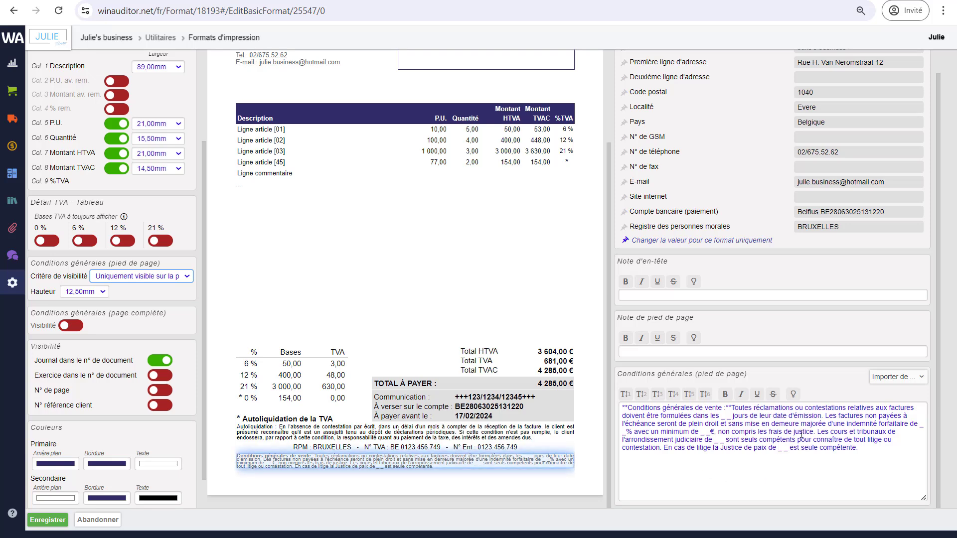
left_click(738, 440)
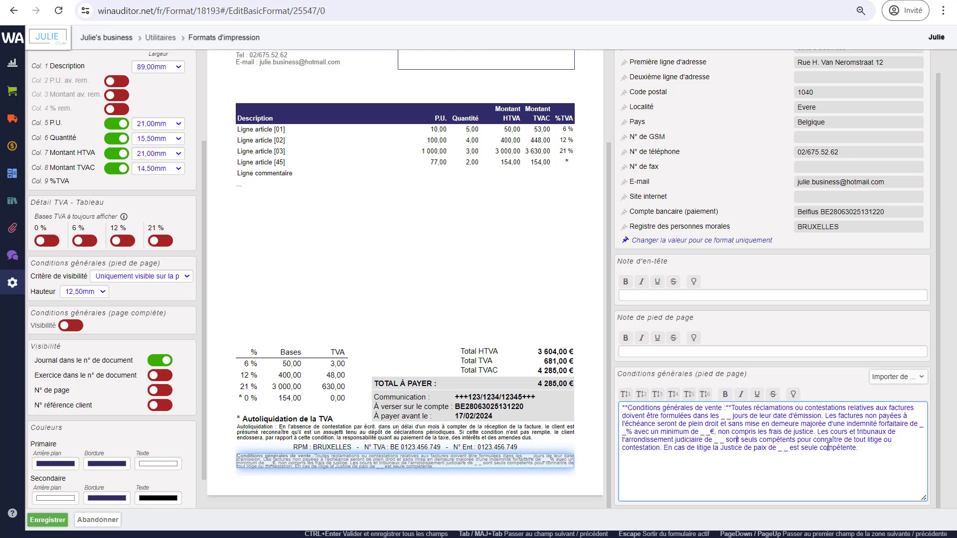
left_click_drag(861, 449, 720, 440)
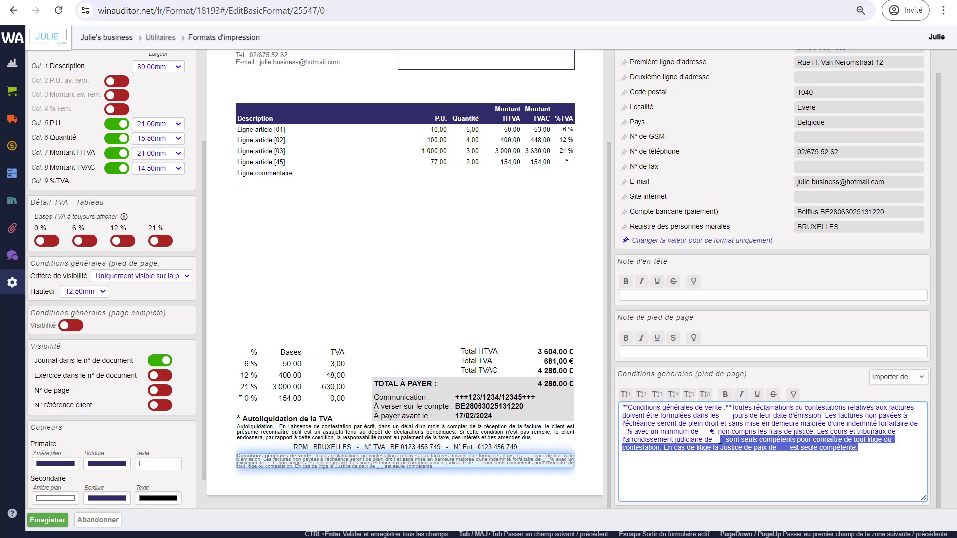
left_click(660, 415)
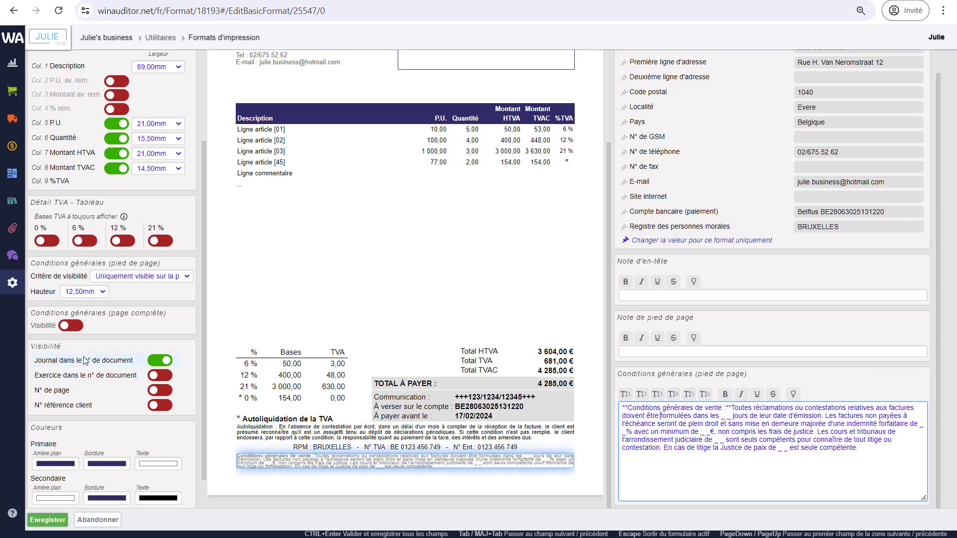
left_click(71, 327)
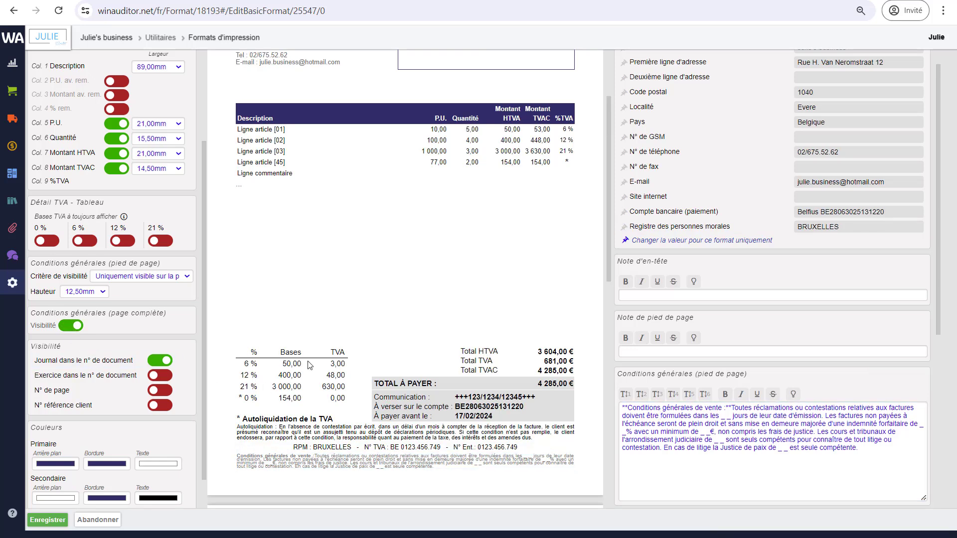
scroll(399, 395, "down", 4)
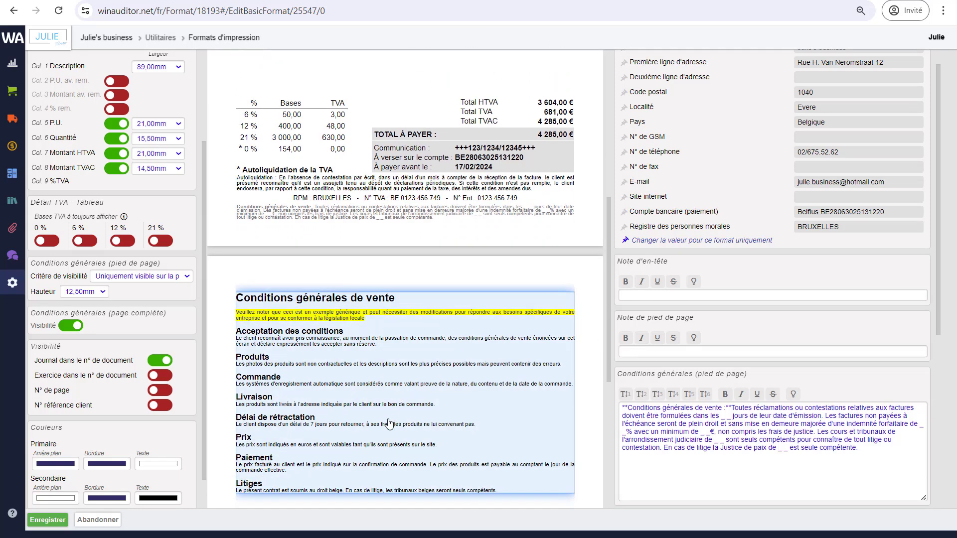
scroll(390, 425, "down", 3)
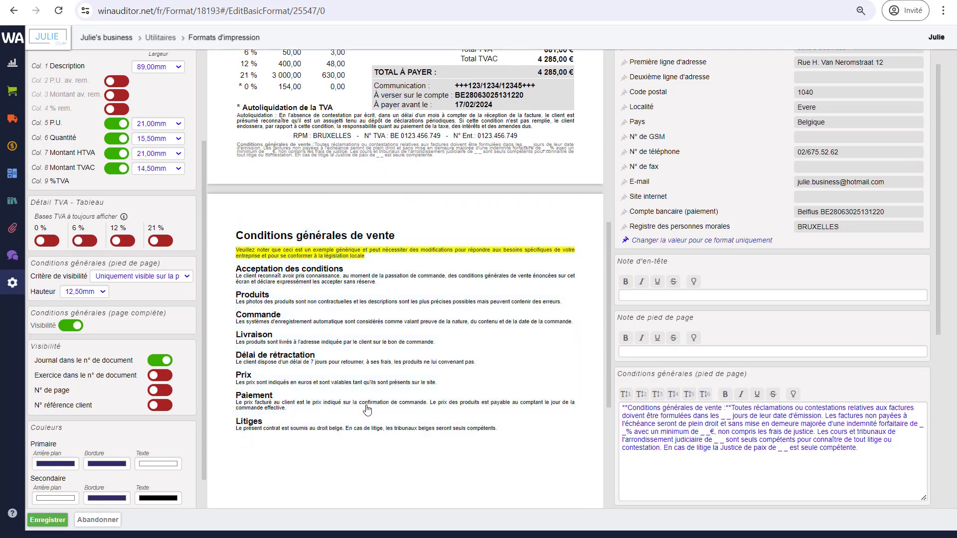
left_click(406, 371)
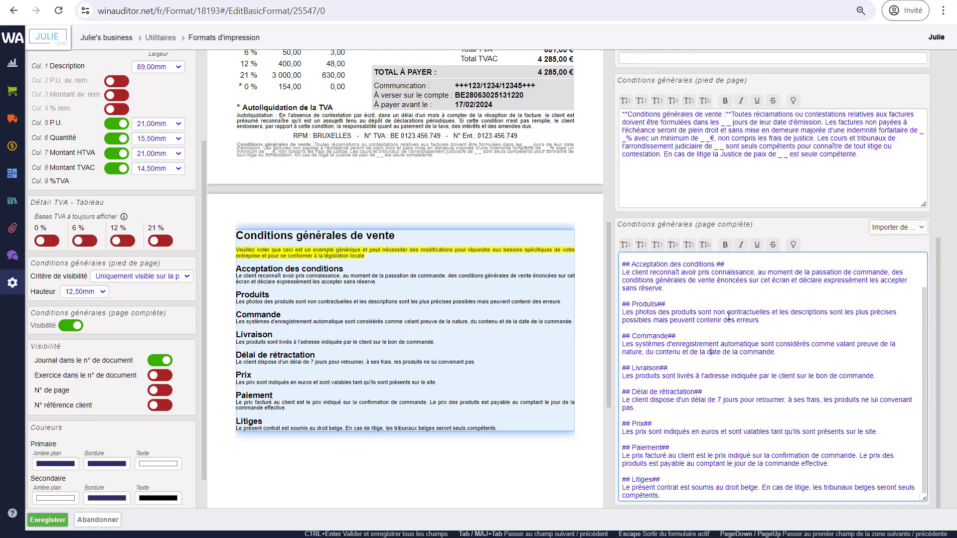
left_click(71, 326)
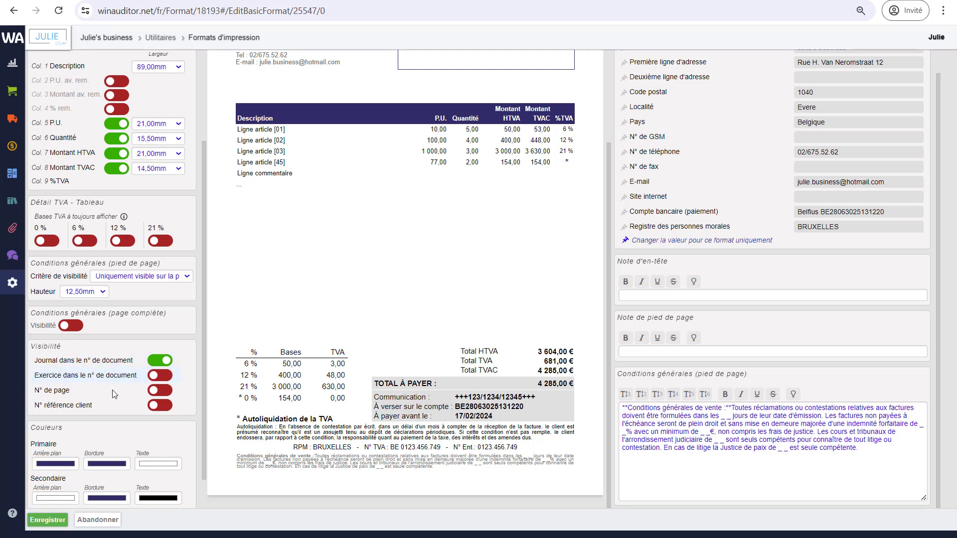
Turn on fiscal year in the document number, page numbers and the client reference number.
scroll(363, 443, "up", 3)
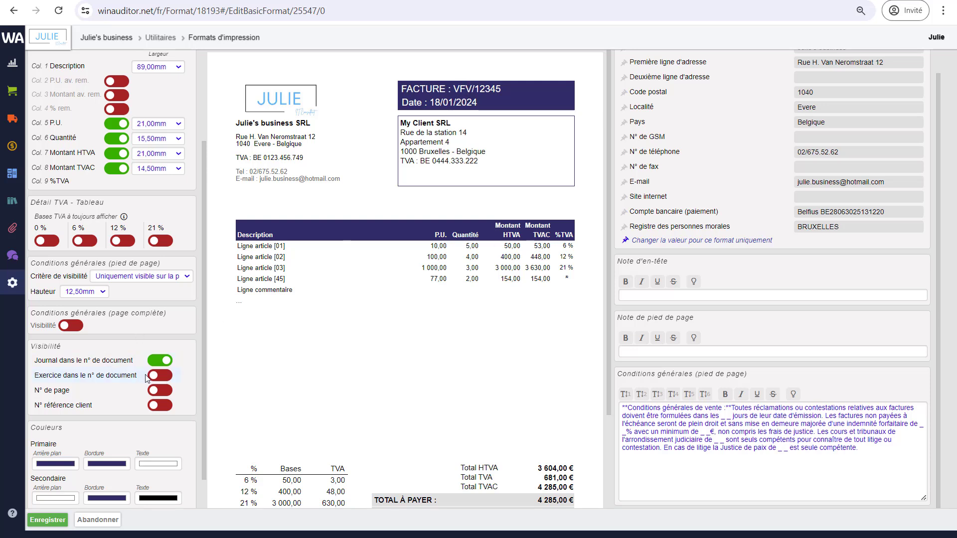
left_click(160, 379)
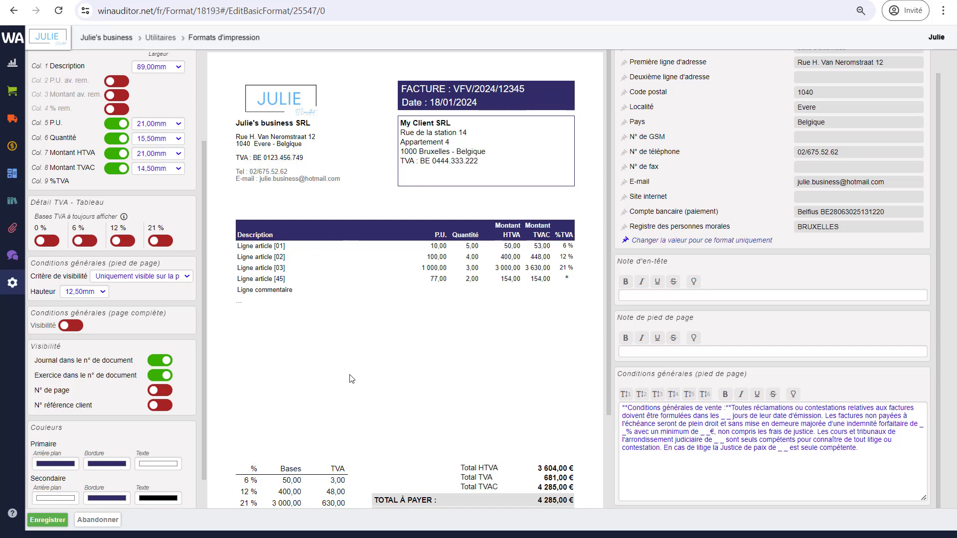
scroll(361, 385, "down", 2)
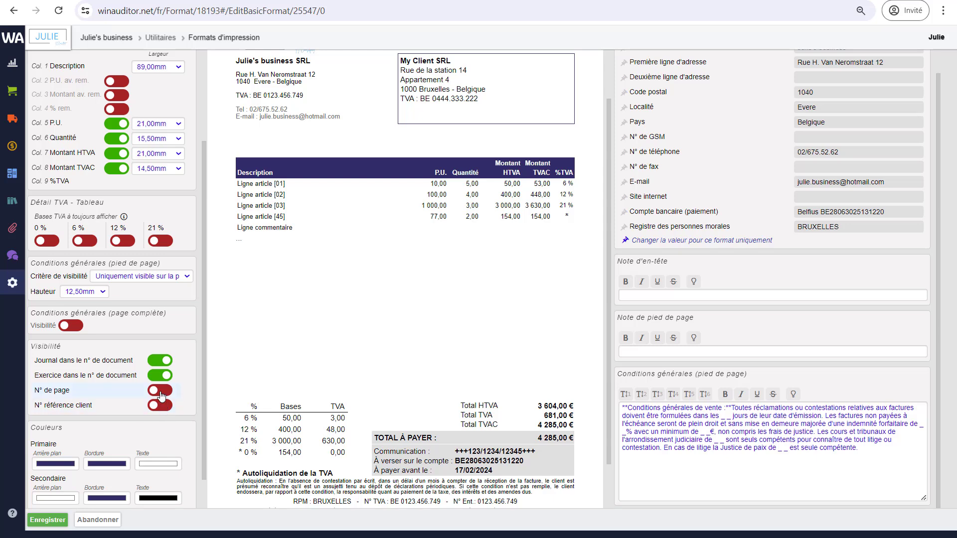
left_click(160, 391)
scroll(498, 448, "down", 1)
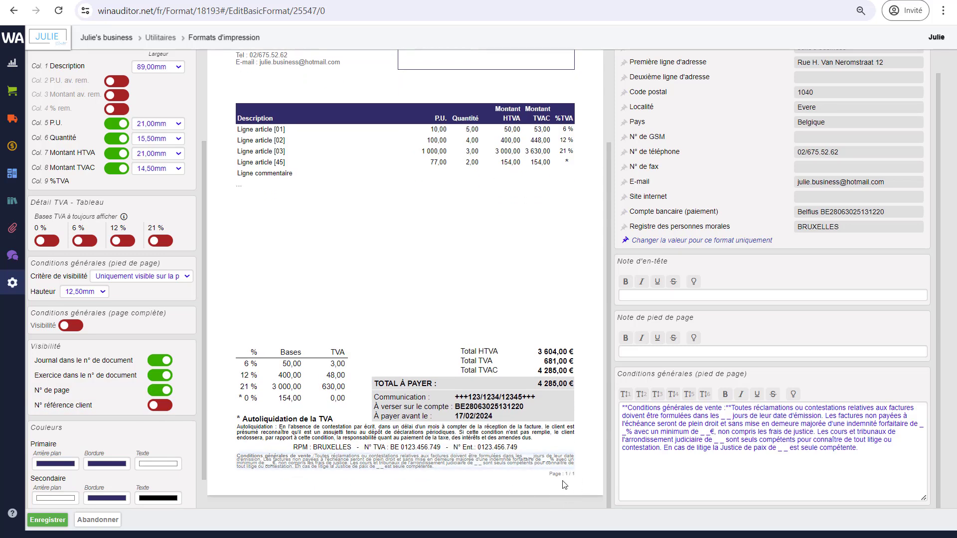
left_click(158, 405)
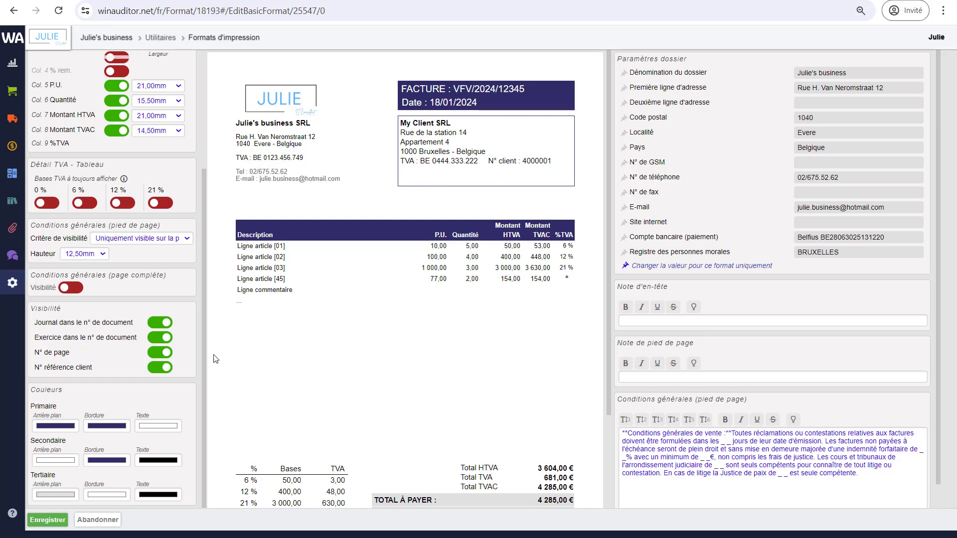
Set the primary background colour to a bright mint green.
scroll(468, 424, "down", 3)
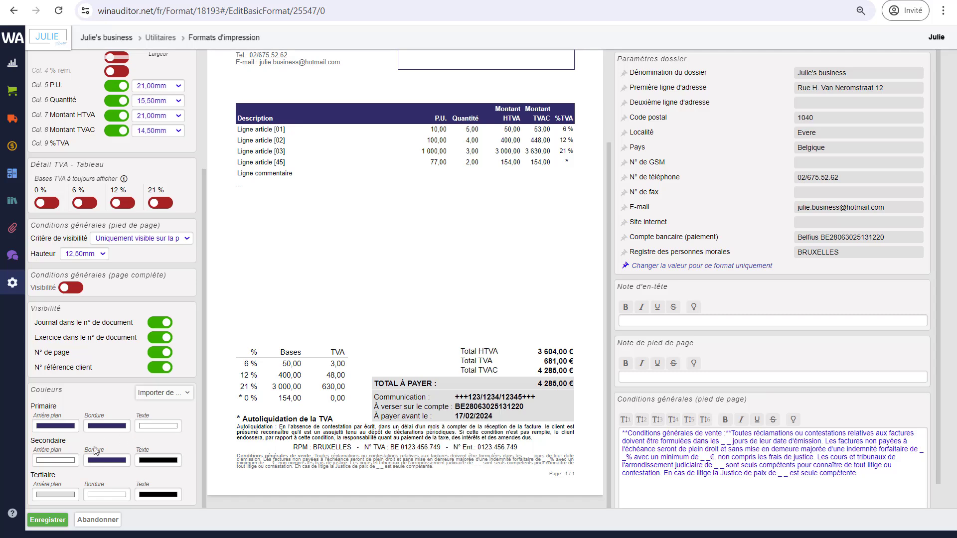
left_click(59, 427)
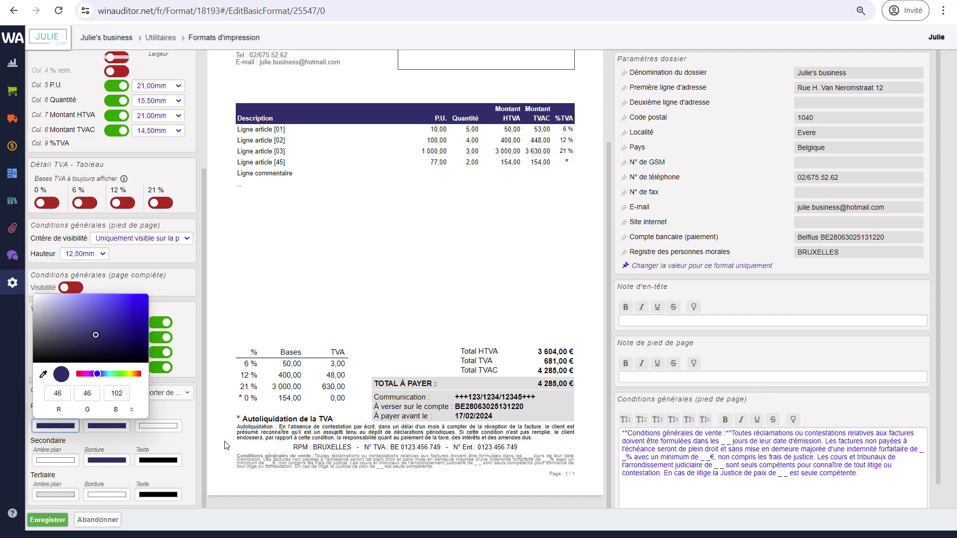
scroll(371, 335, "up", 3)
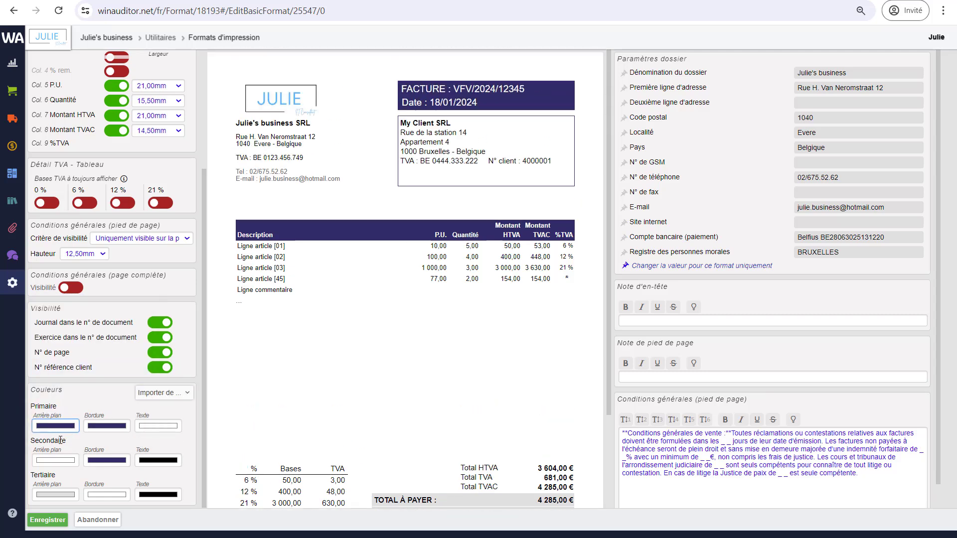
left_click(56, 426)
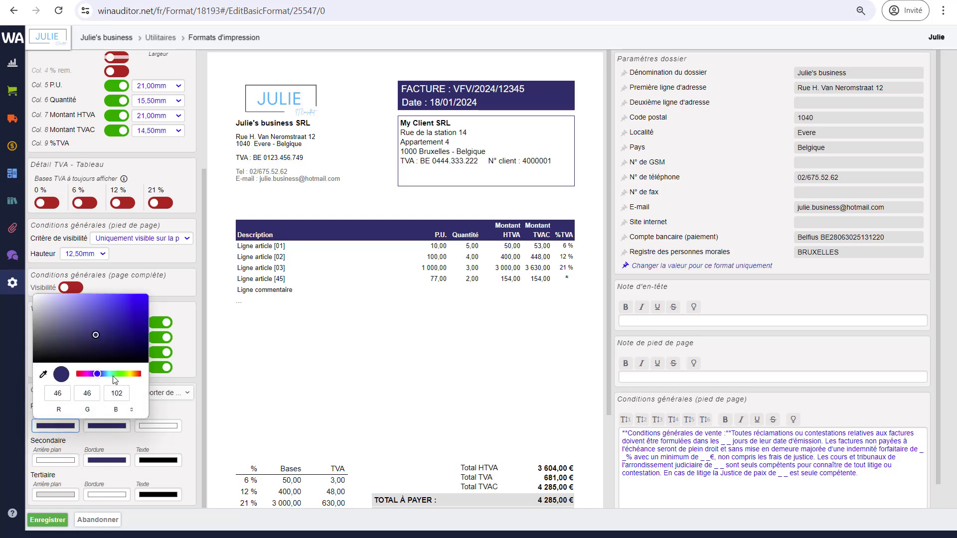
left_click(112, 374)
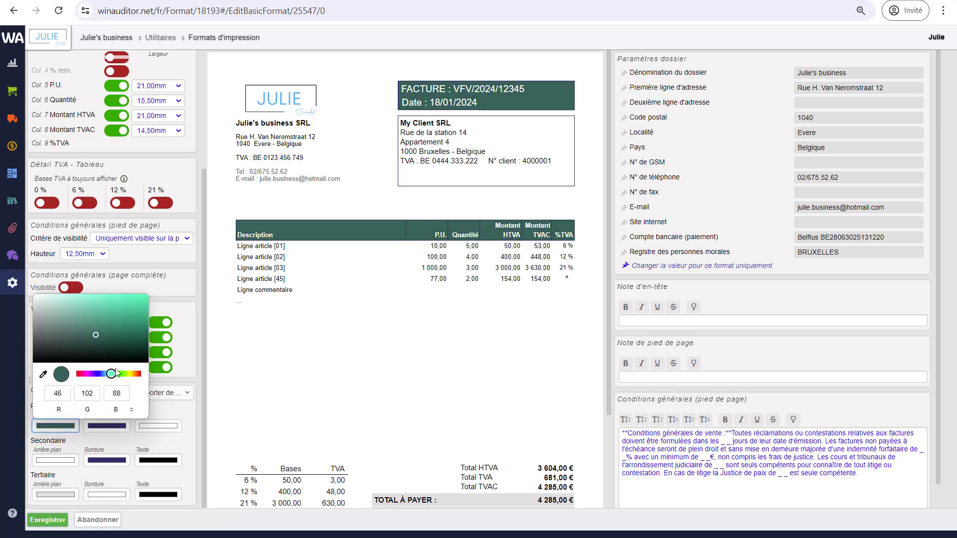
left_click(139, 301)
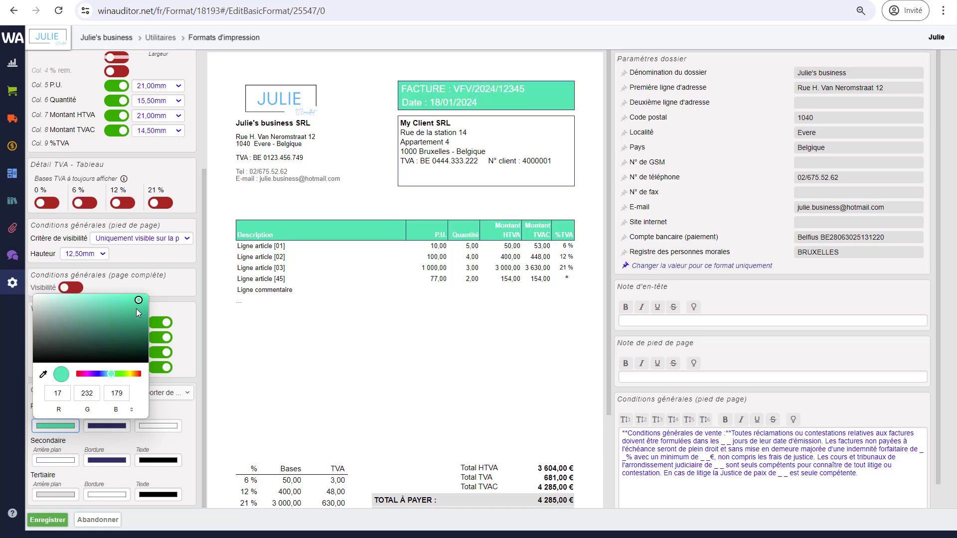
left_click(186, 440)
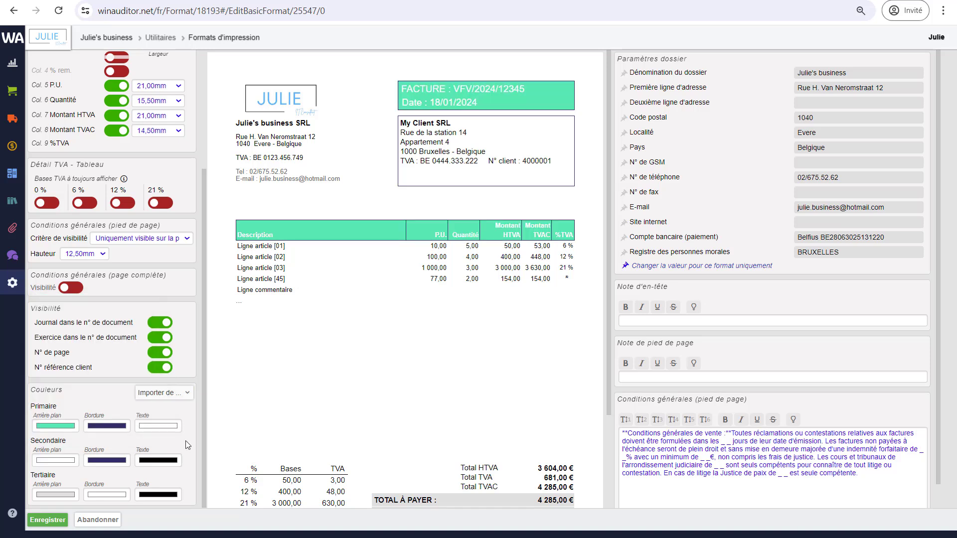
Sample the green FACTURE header with the eyedropper as the tertiary background colour.
scroll(321, 426, "down", 1)
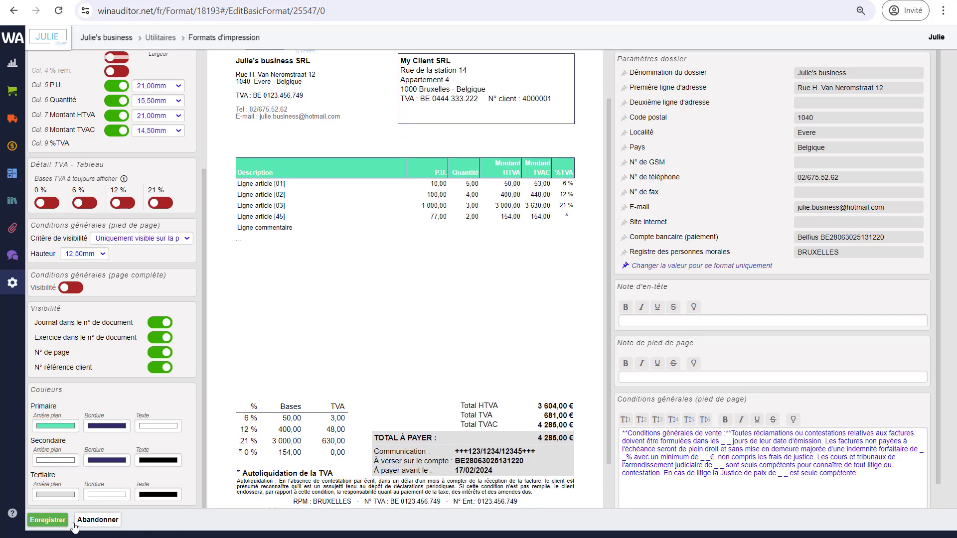
left_click(52, 495)
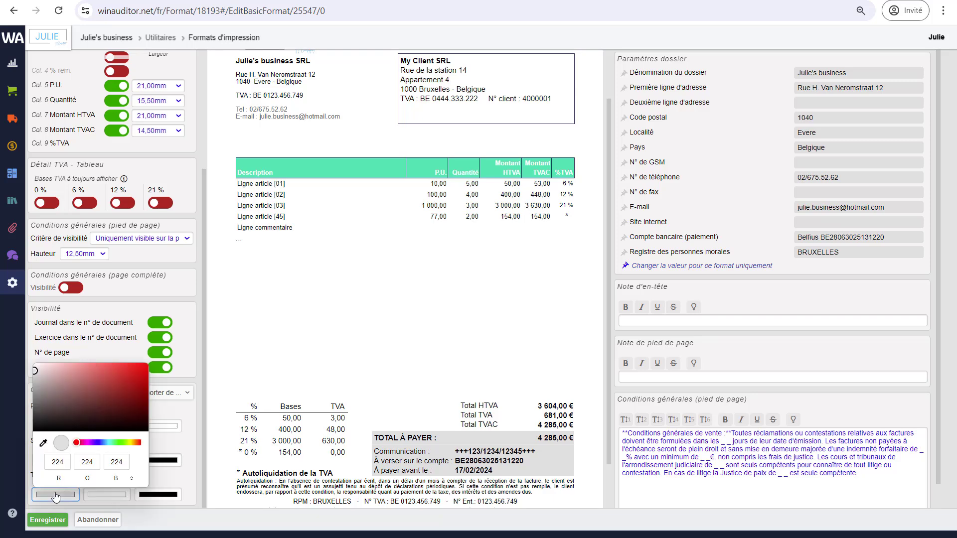
left_click(43, 443)
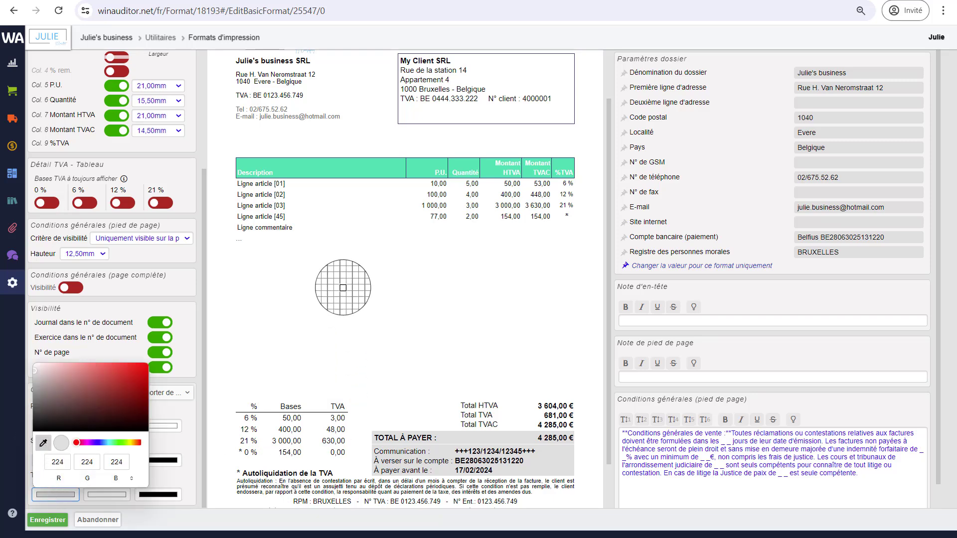
left_click(343, 171)
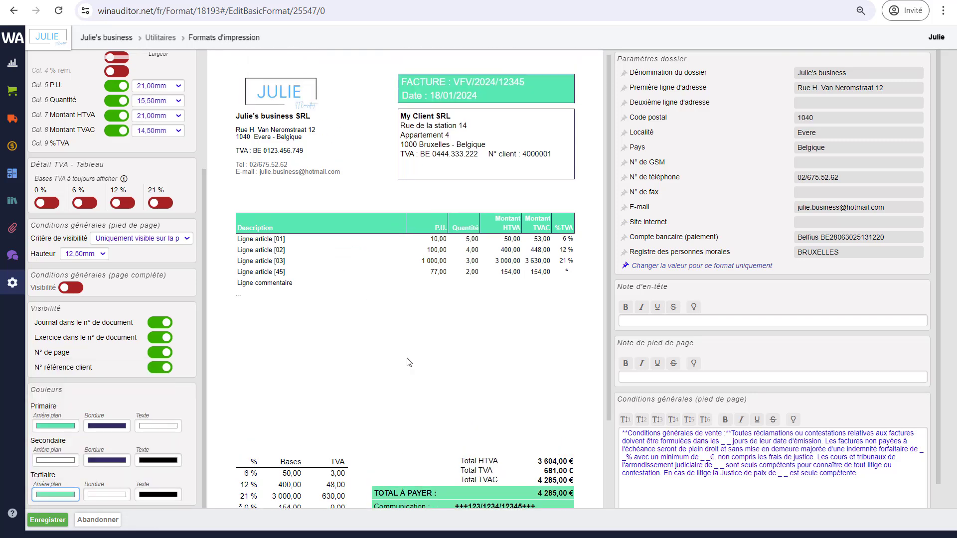
Enter the mobile phone number in the invoice header's N° de GSM field and save it.
scroll(407, 362, "down", 3)
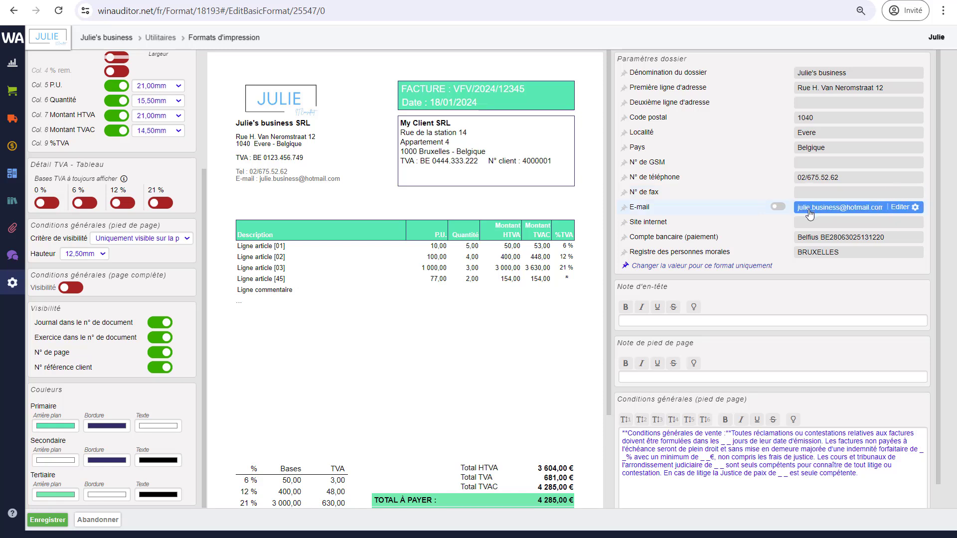
left_click(818, 168)
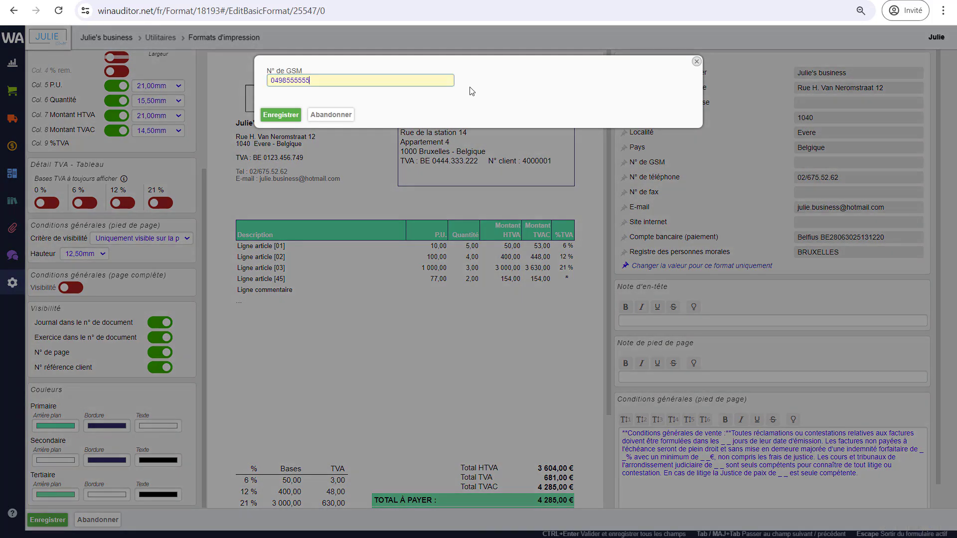
left_click(293, 116)
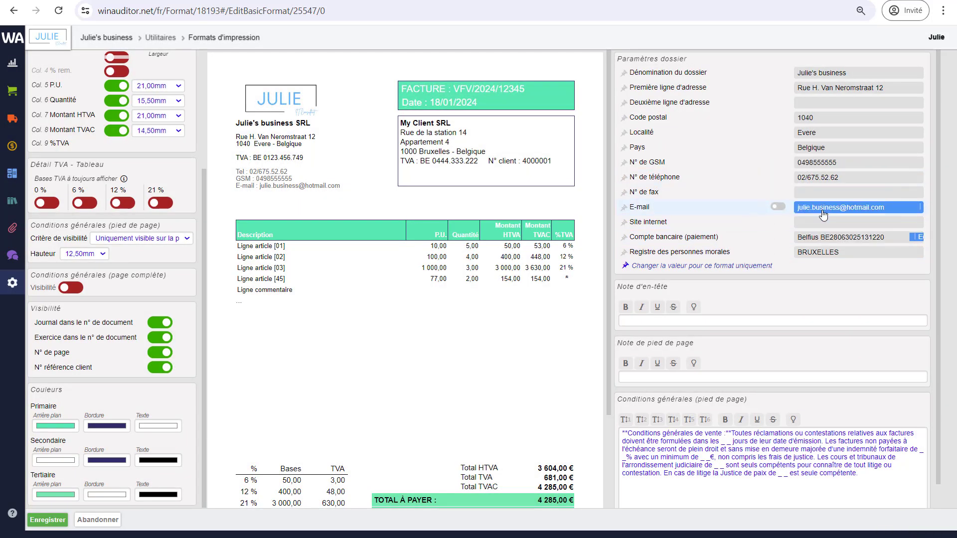
Make the mobile number apply to this format only and save the FAC invoice format.
mouse_move(821, 198)
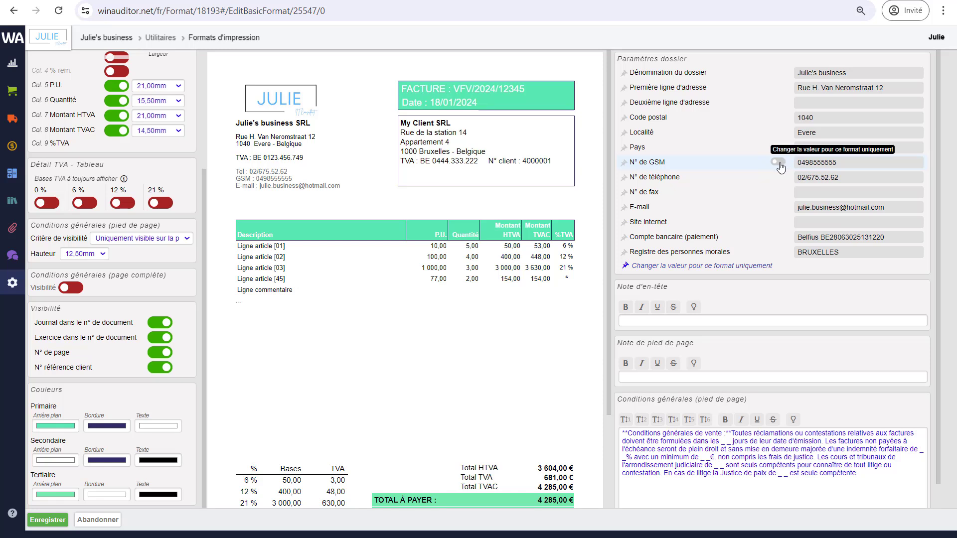
left_click(778, 163)
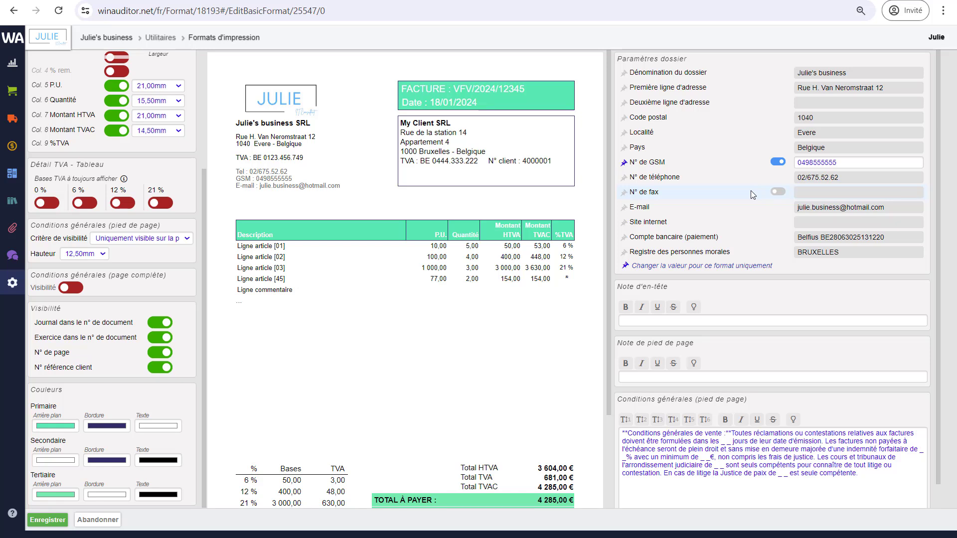
scroll(750, 282, "down", 1)
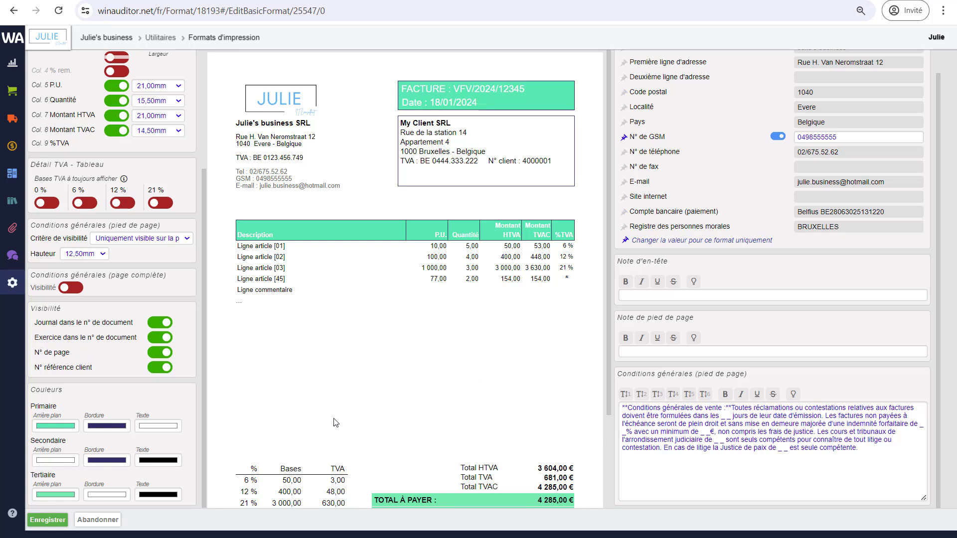
left_click(48, 519)
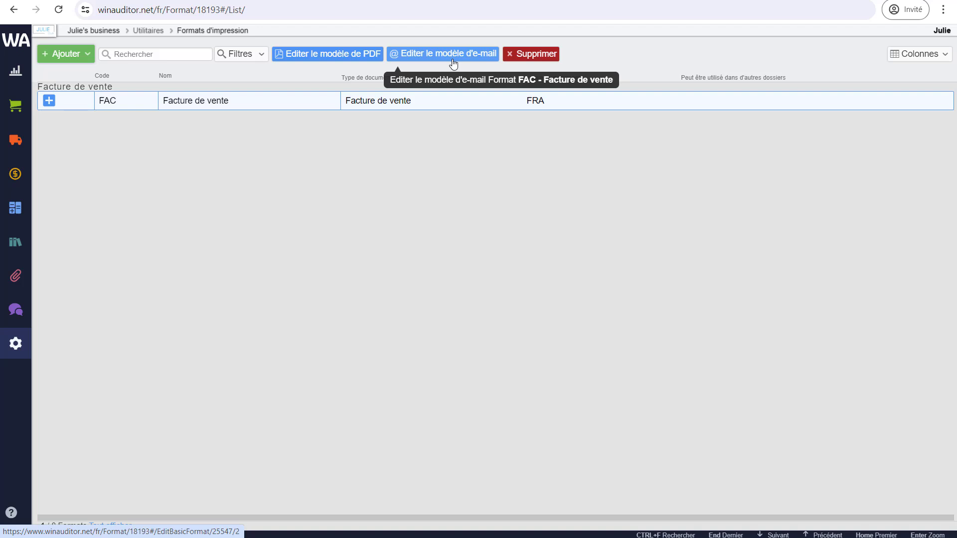
Expand the FAC Facture de vente row and start customising its e-mail template.
left_click(48, 101)
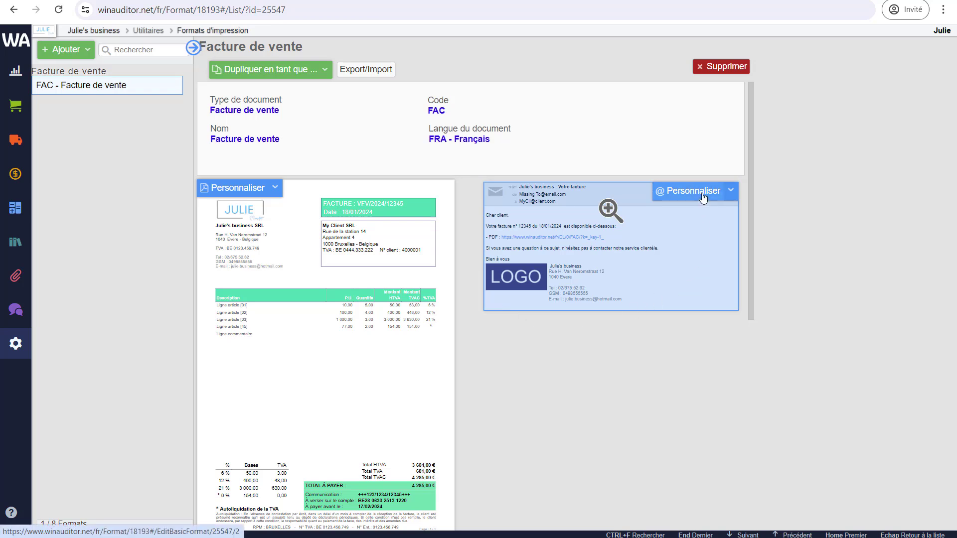
left_click(693, 191)
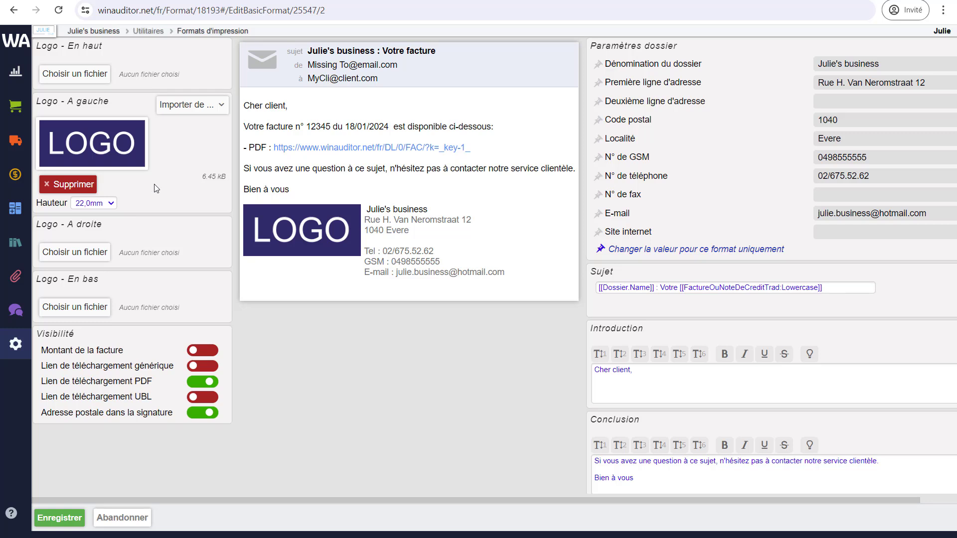
Use the JULIE logo in the invoice e-mail and show the 4 285,00 € invoice amount.
left_click(200, 117)
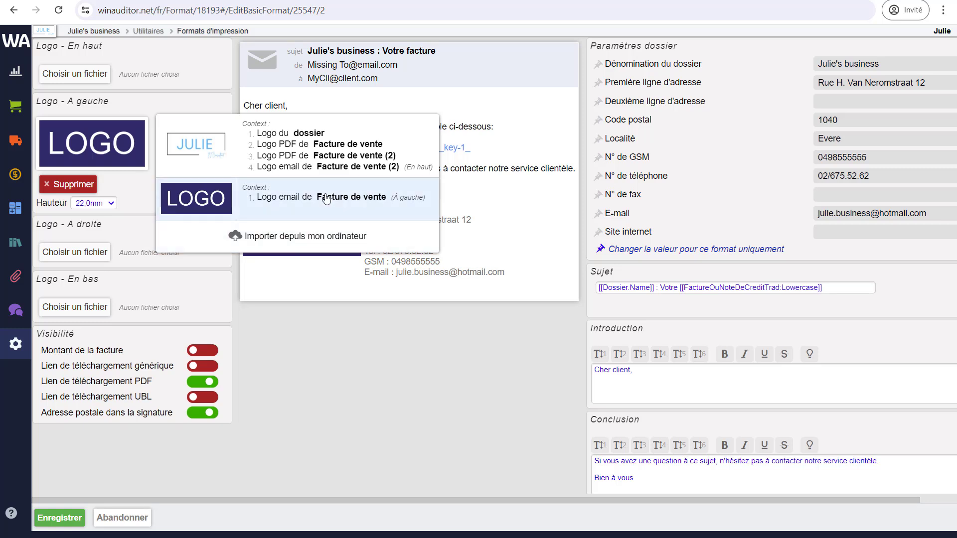
left_click(283, 162)
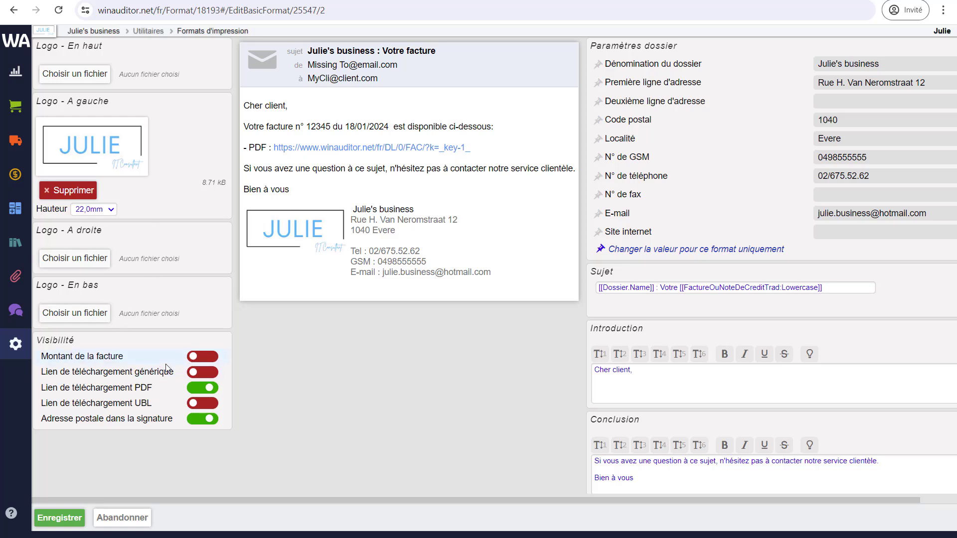
left_click(202, 358)
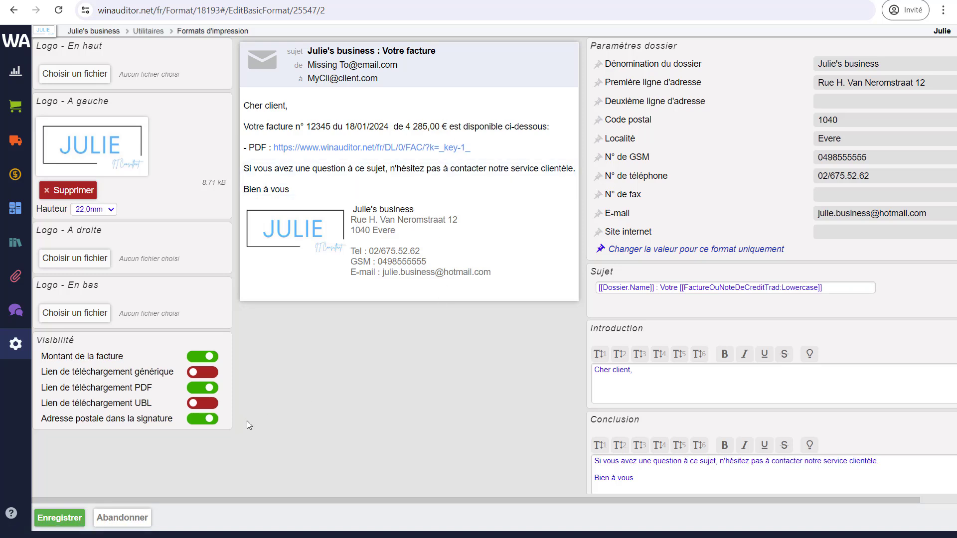
Offer only the generic download link in the e-mail, with no PDF or UBL links.
left_click(194, 377)
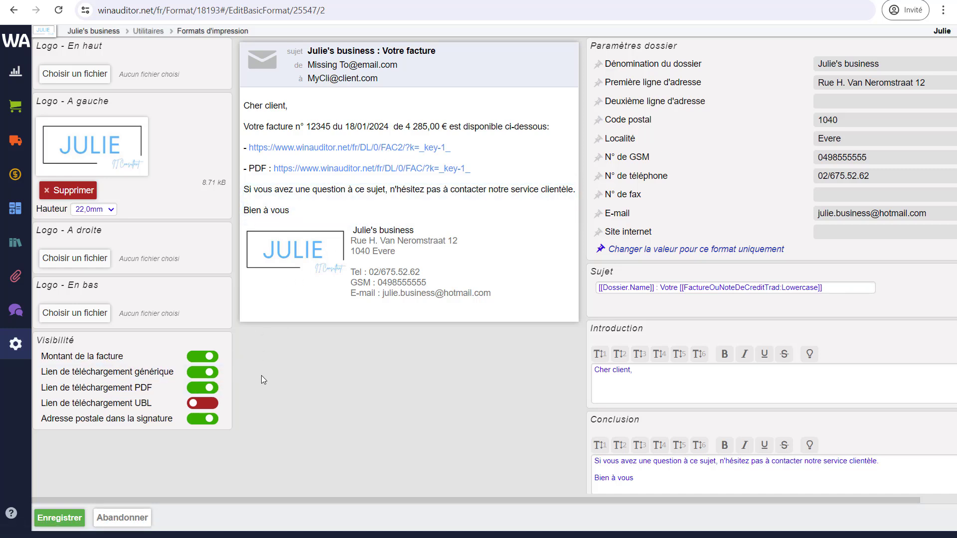
left_click(198, 405)
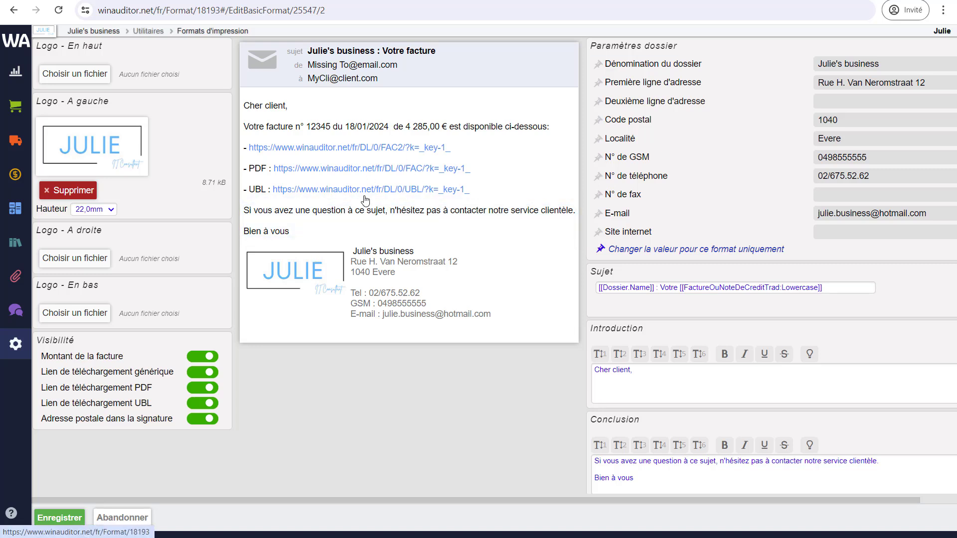
left_click(209, 405)
left_click(204, 390)
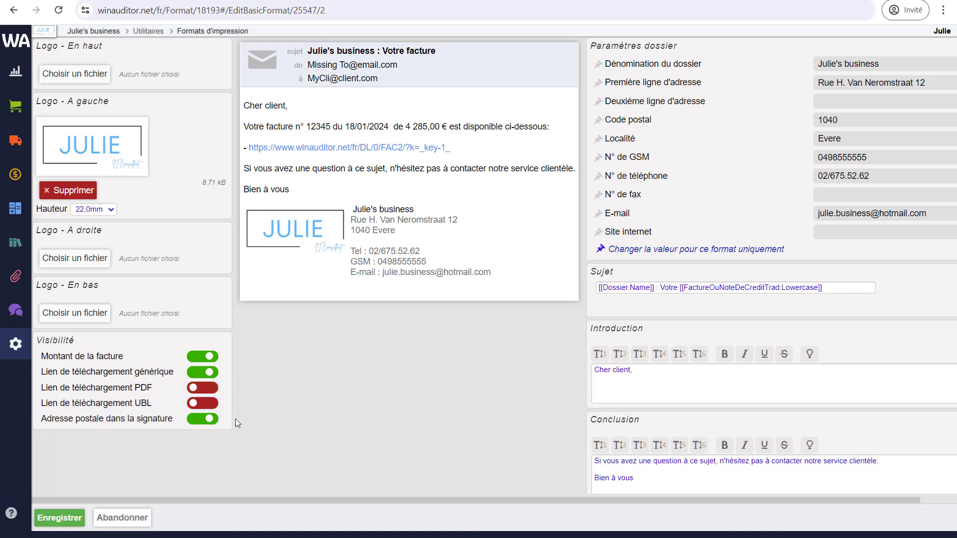
Remove the postal address from the e-mail signature, keeping the second address line at default.
left_click(206, 418)
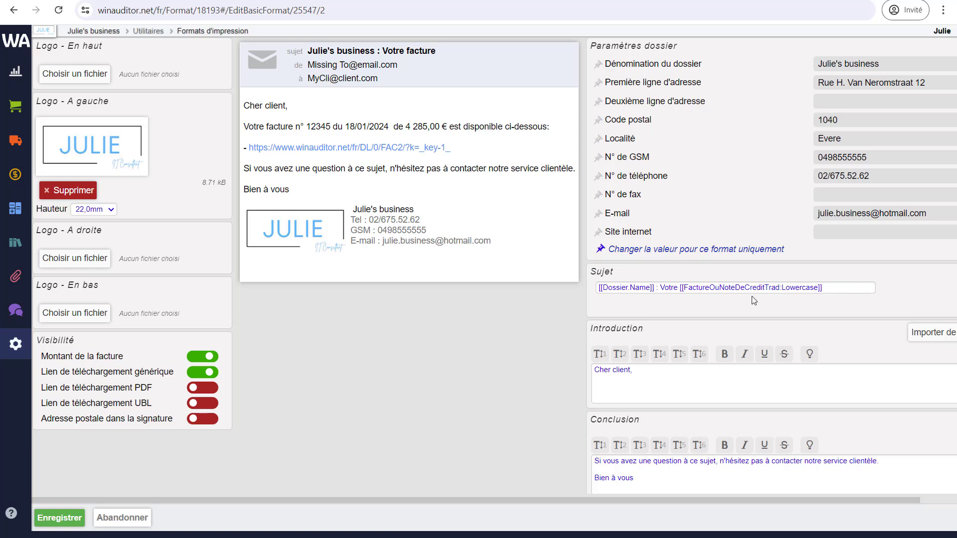
left_click_drag(695, 497, 761, 492)
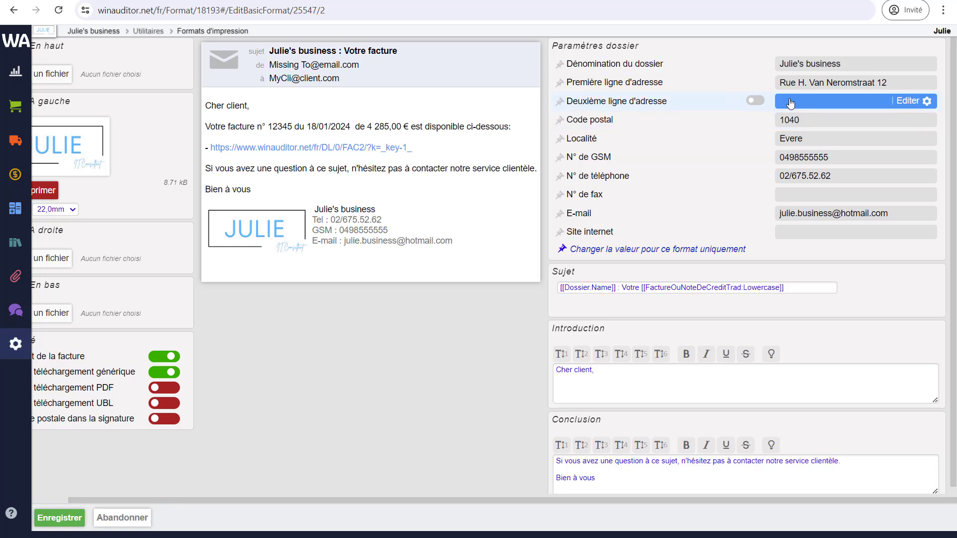
left_click(755, 102)
left_click(755, 101)
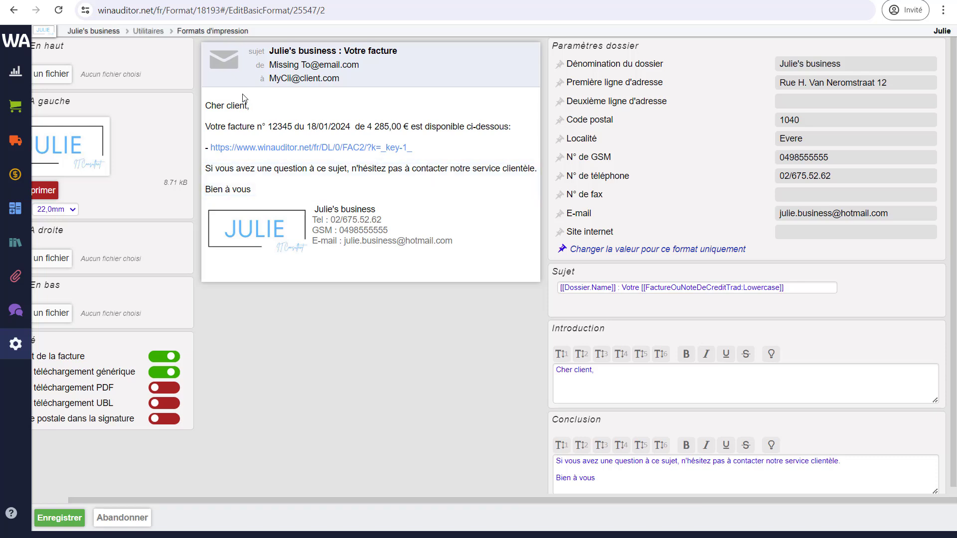
scroll(619, 477, "down", 1)
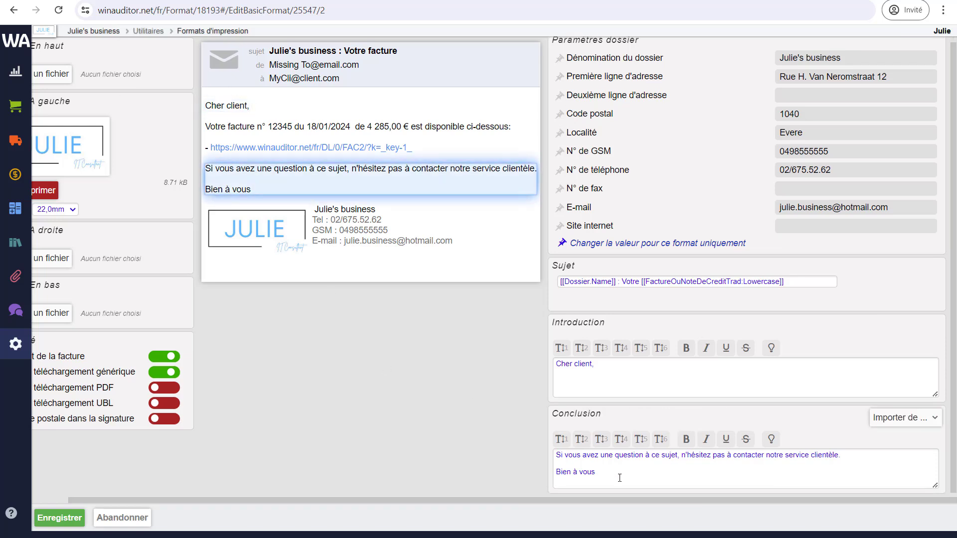
left_click(588, 463)
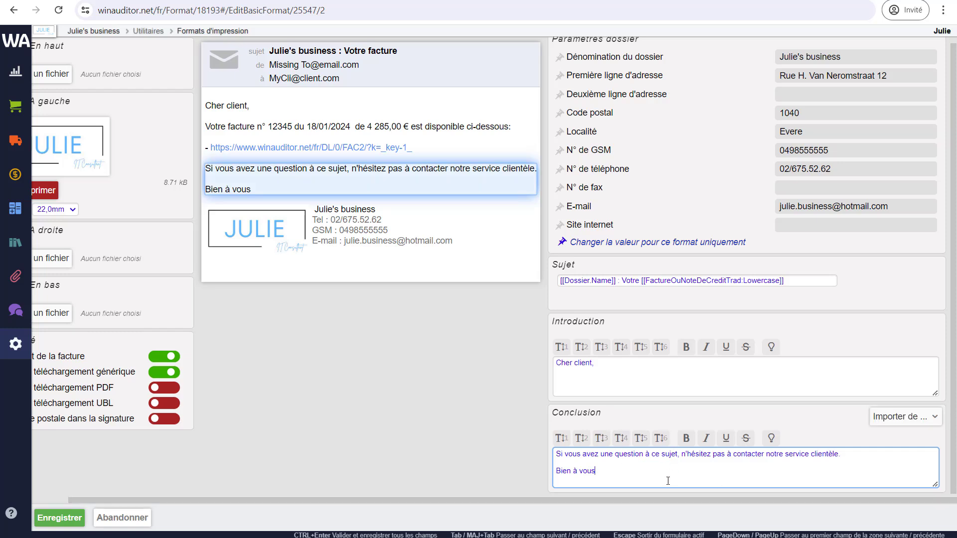
left_click(900, 418)
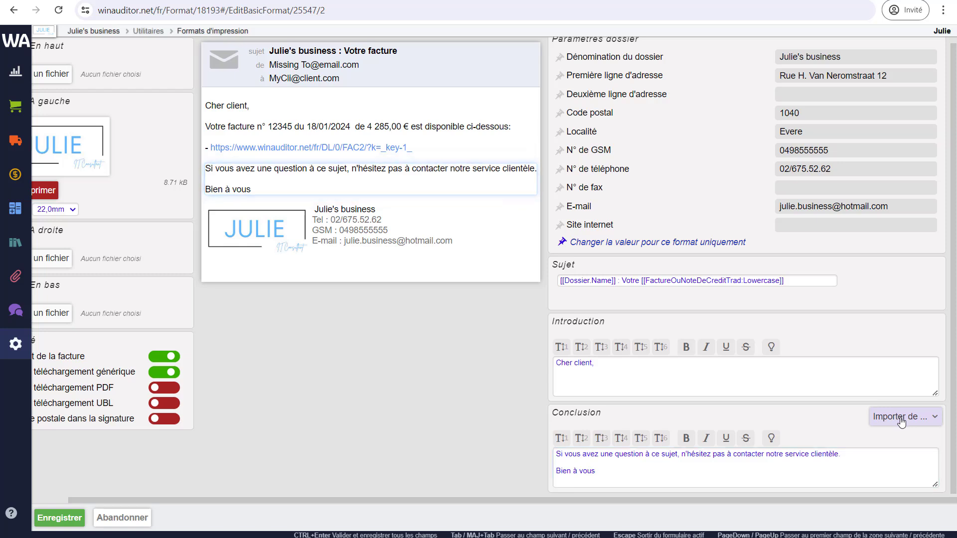
left_click(860, 385)
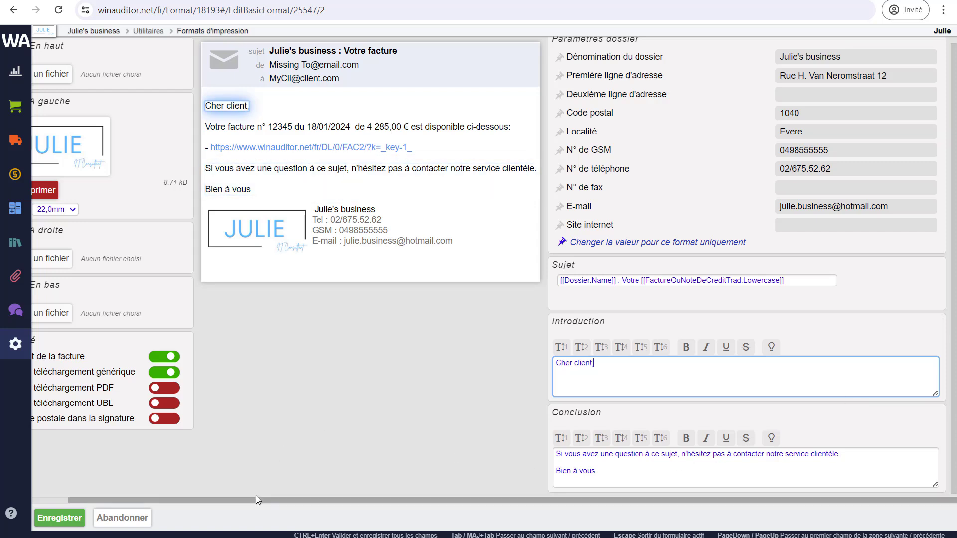
left_click_drag(254, 498, 214, 500)
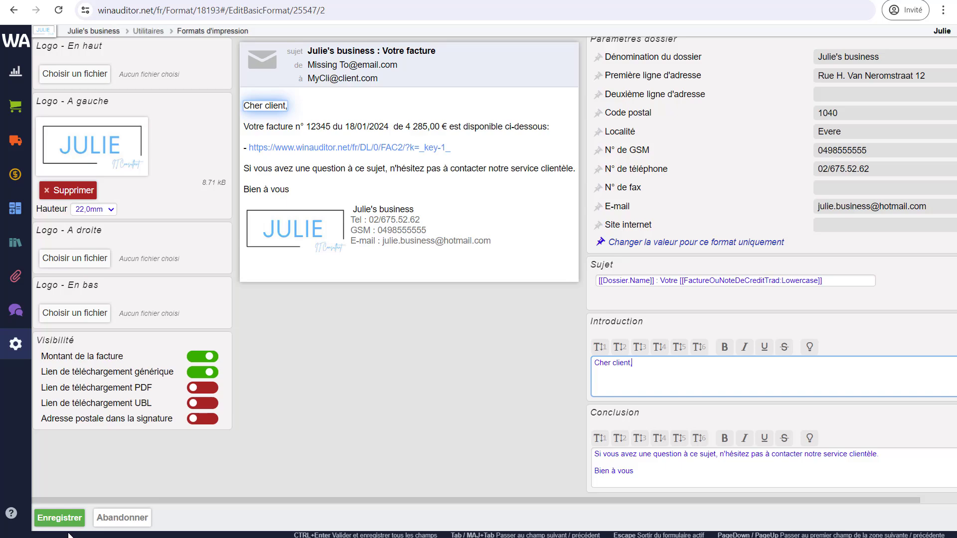
Save the e-mail template, then duplicate Facture de vente as credit note NDC from NOTE DE CREDIT 1.
left_click(59, 518)
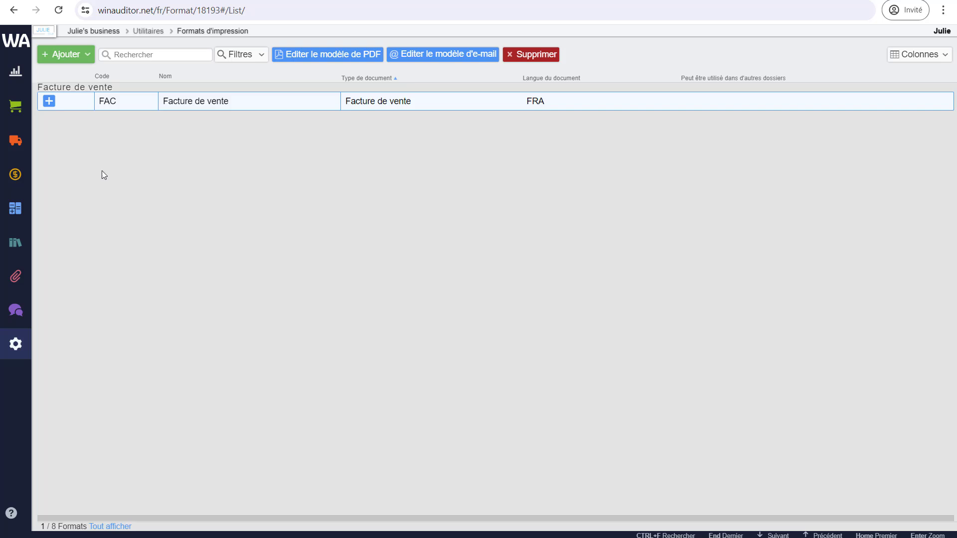
left_click(52, 104)
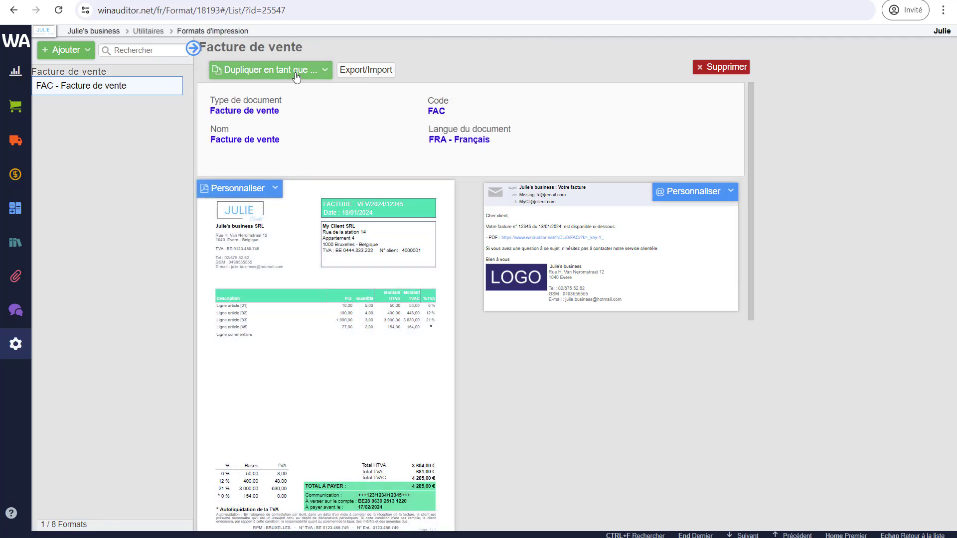
left_click(297, 76)
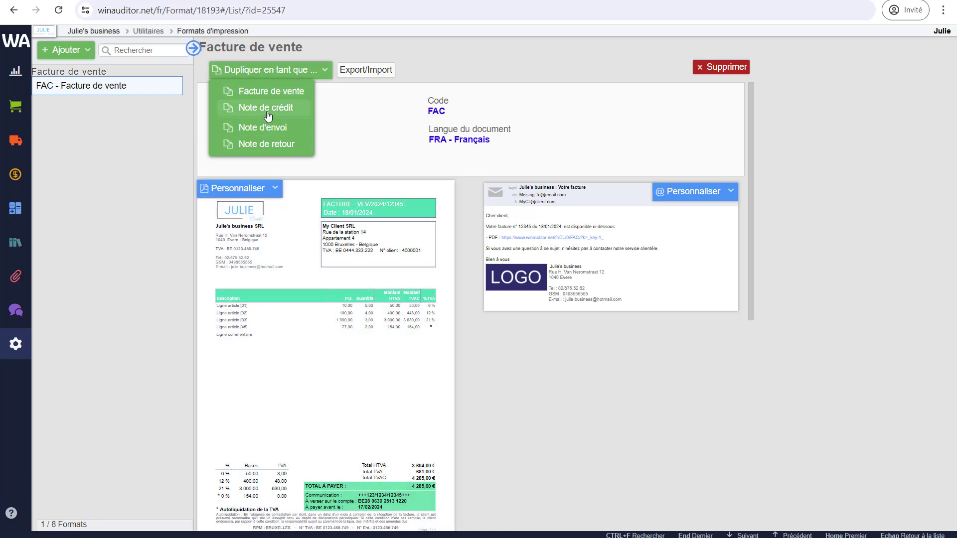
left_click(268, 112)
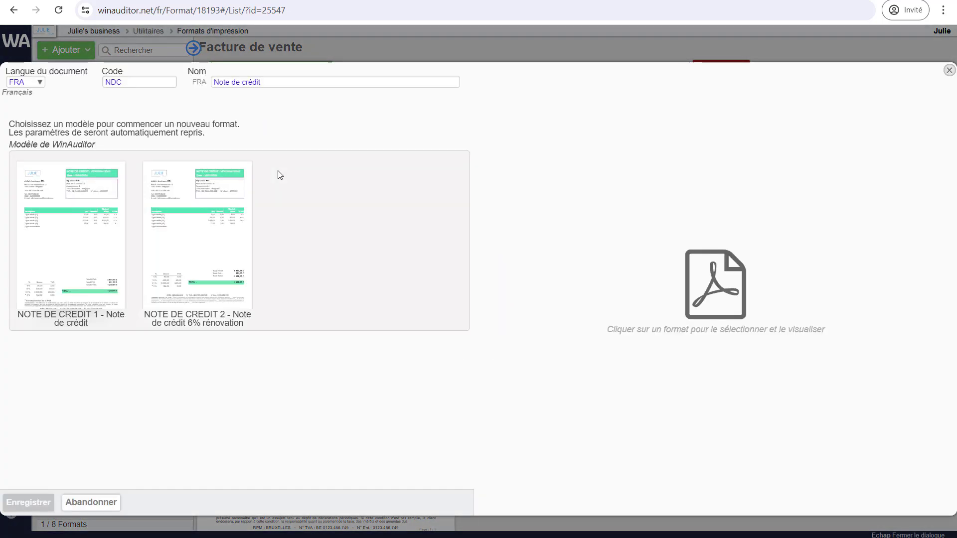
left_click(82, 247)
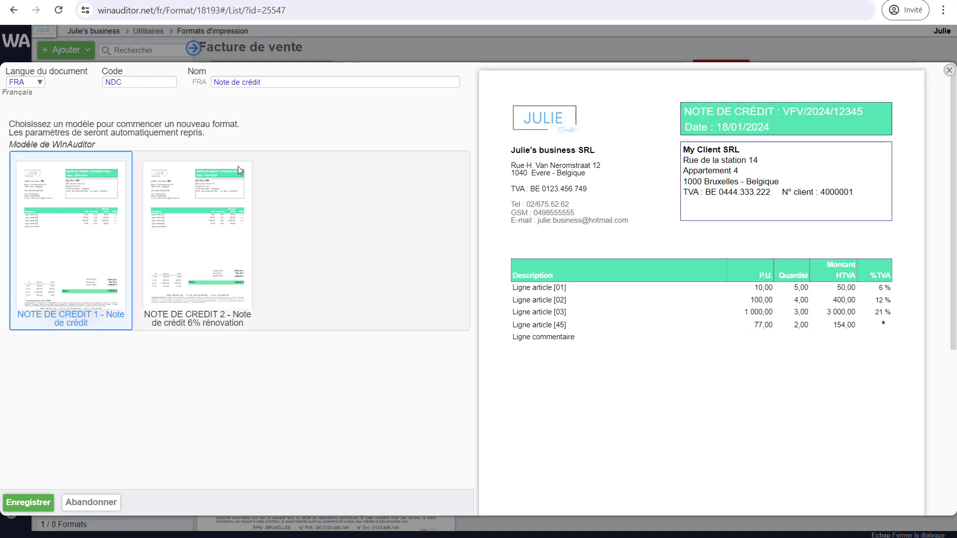
left_click(37, 503)
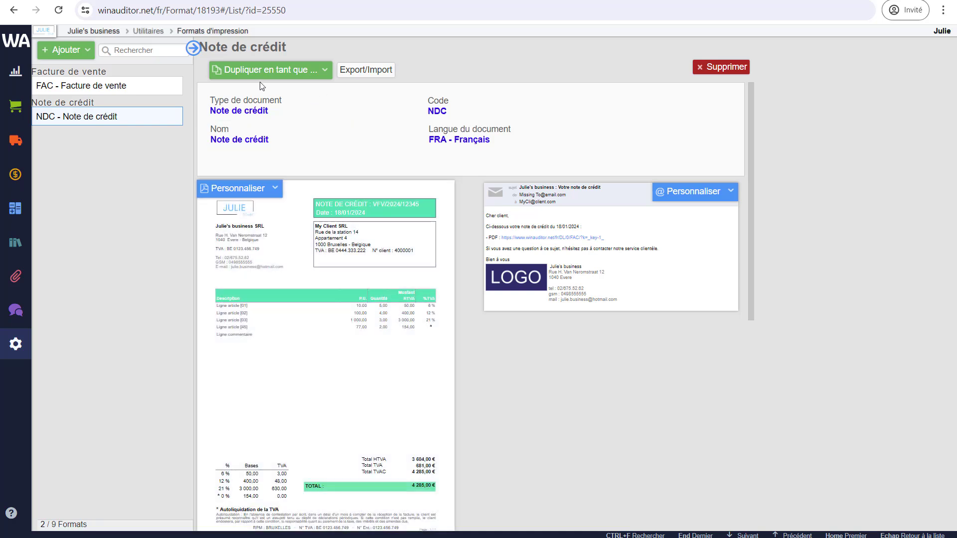
Start a new sales-invoice format from the FACTURE 2 renovation 6% template.
left_click(193, 48)
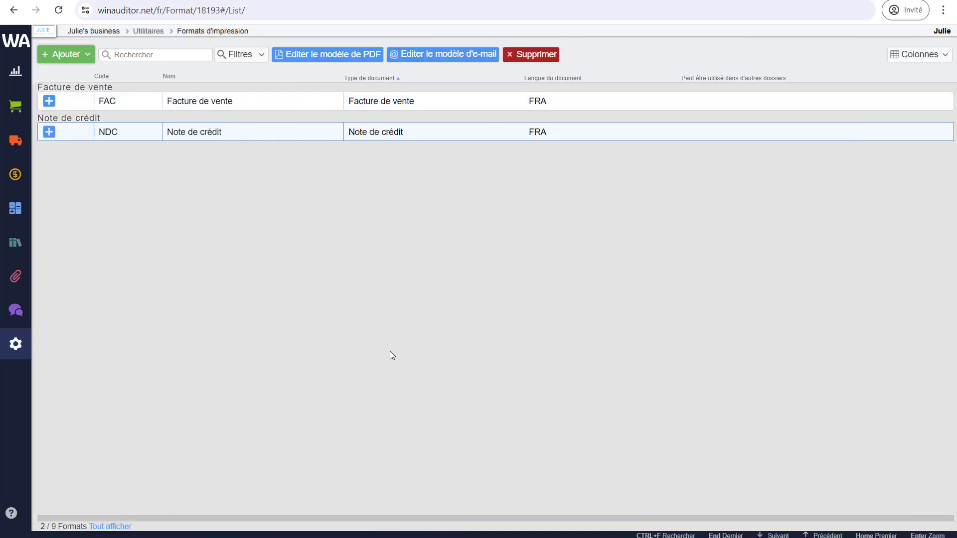
left_click(362, 399)
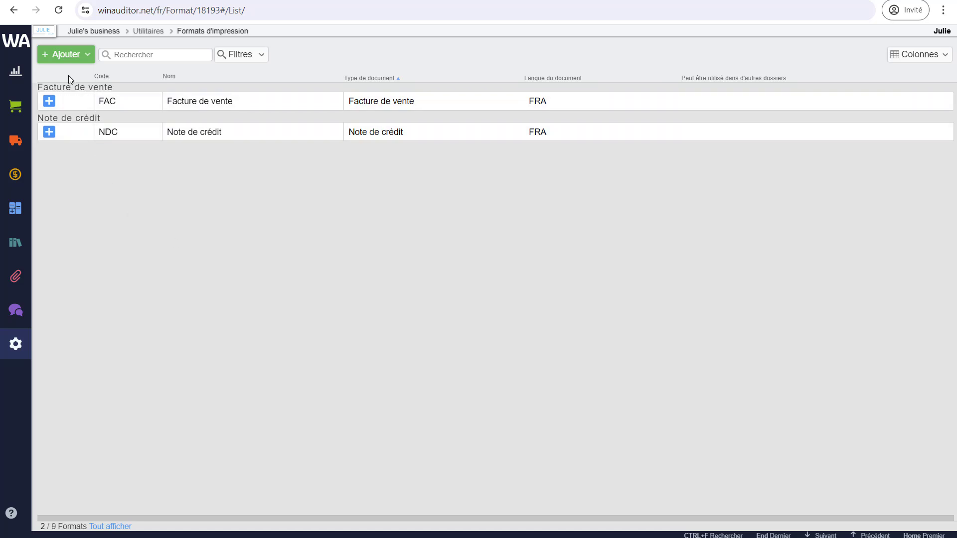
left_click(68, 62)
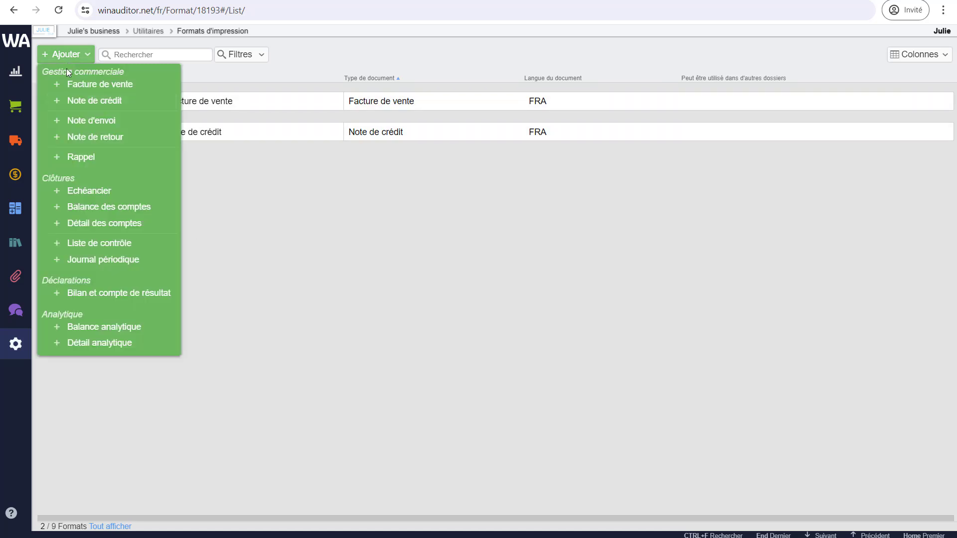
left_click(82, 91)
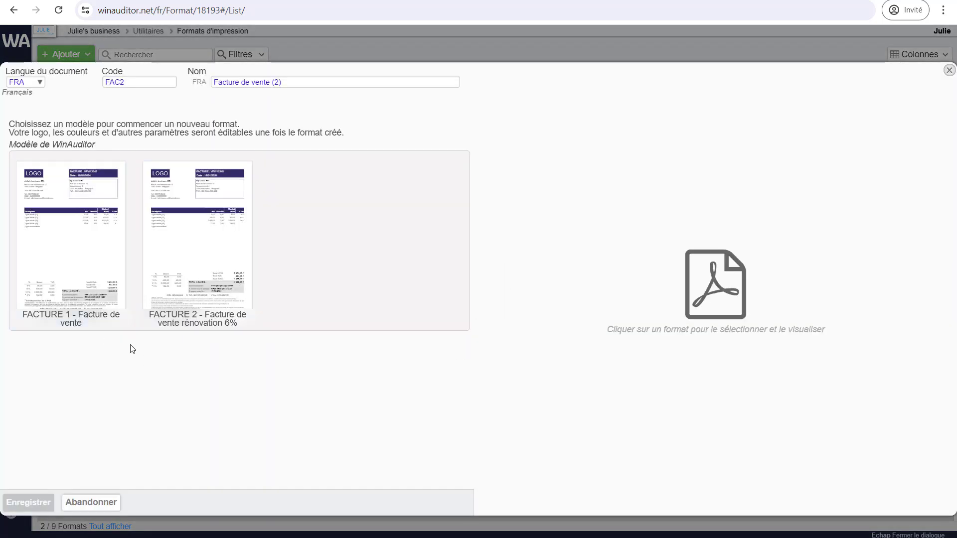
left_click(203, 278)
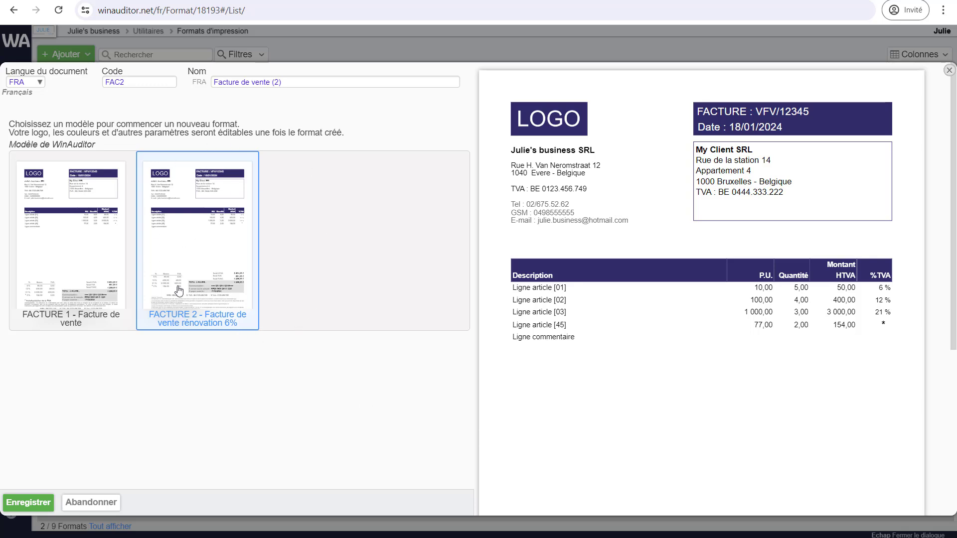
scroll(720, 345, "down", 4)
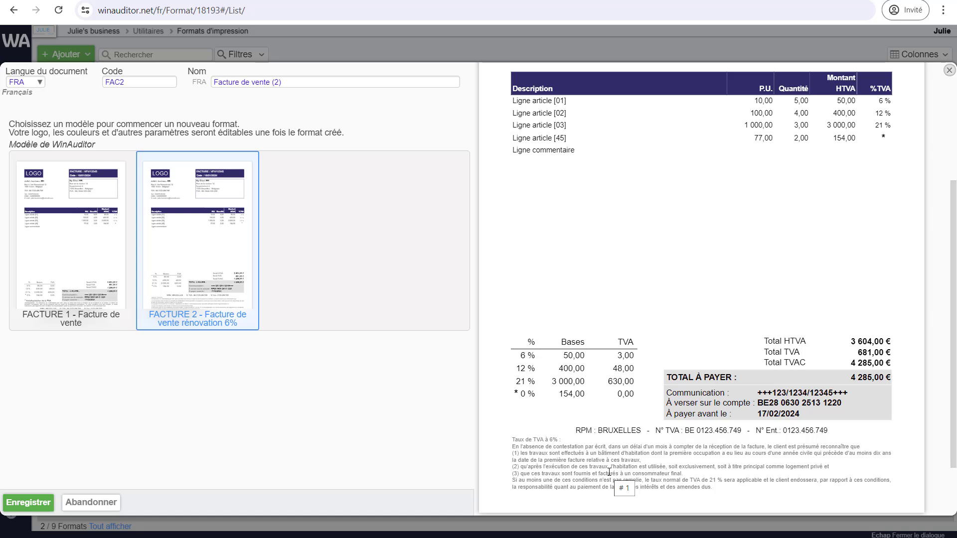
scroll(522, 398, "down", 1)
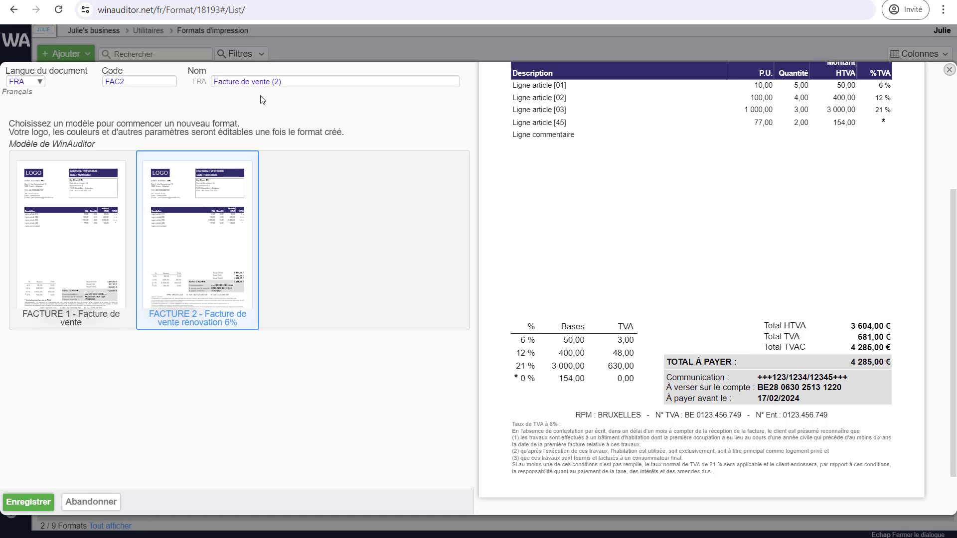
Set the code to FAC 6% and the name to 'Facture de vente à 6%', then save.
left_click(163, 81)
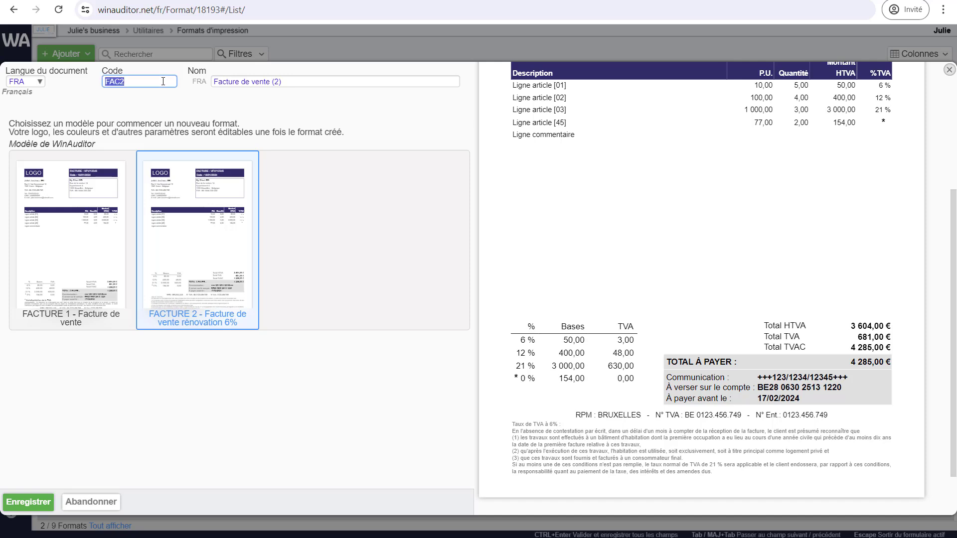
type("FAC 6%")
key("Tab")
left_click(288, 83)
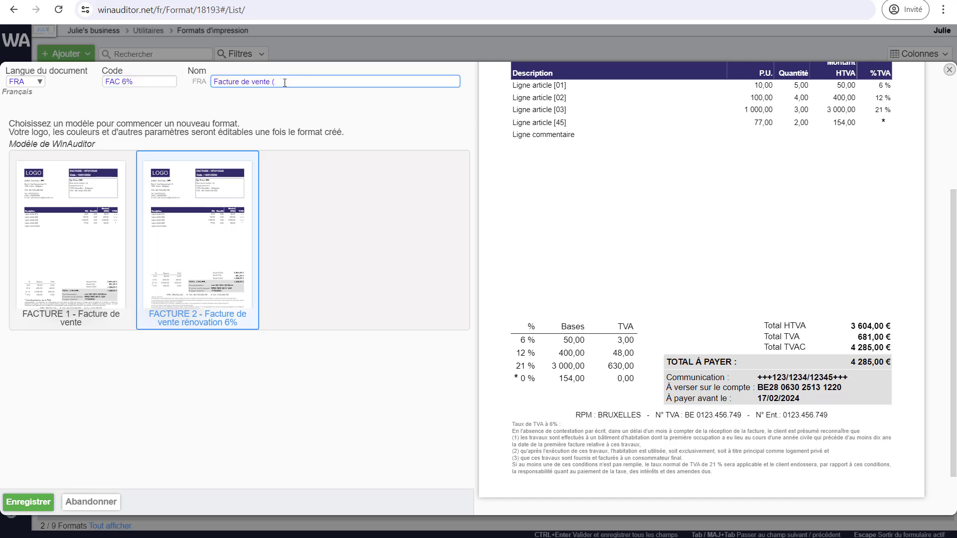
type("à 6%")
left_click(46, 500)
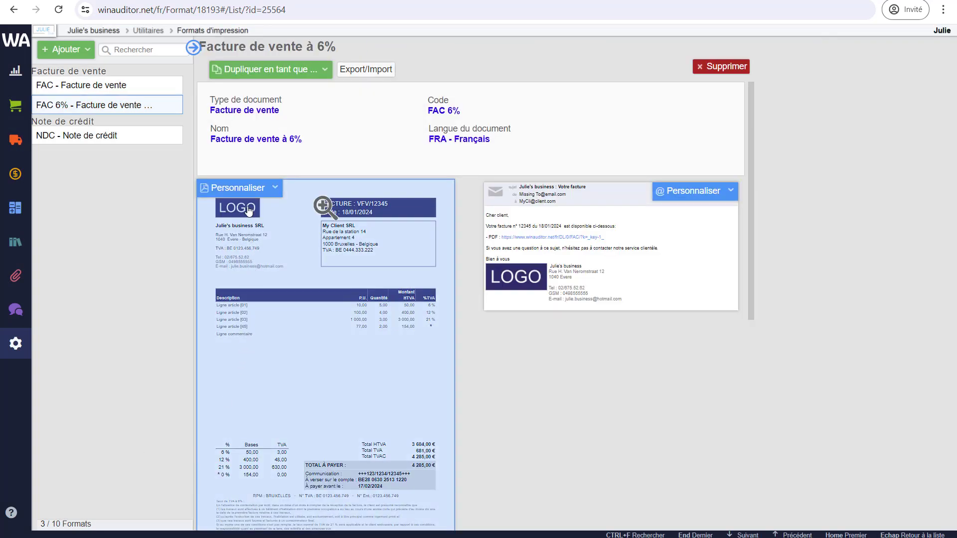
Customise the FAC 6% invoice layout, replacing the LOGO placeholder with the imported JULIE logo.
left_click(237, 191)
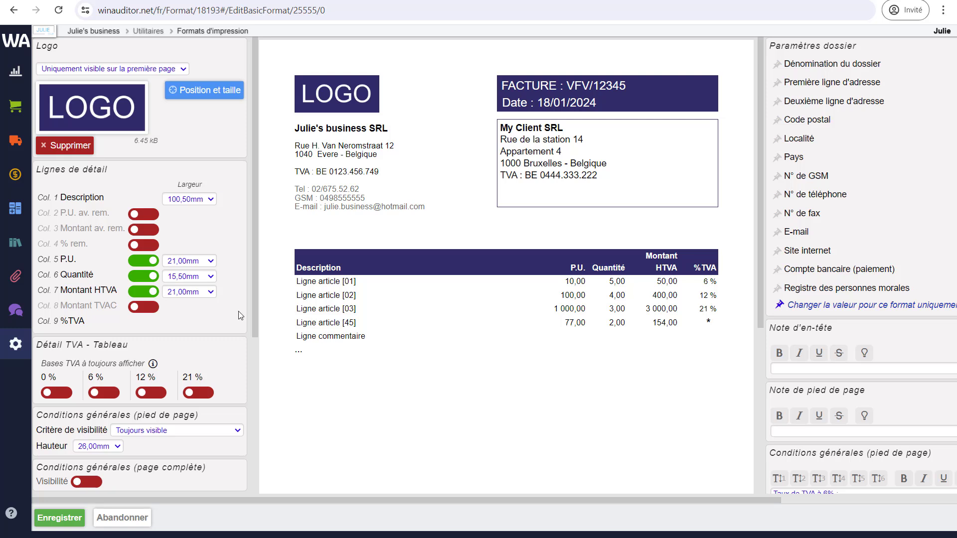
mouse_move(210, 121)
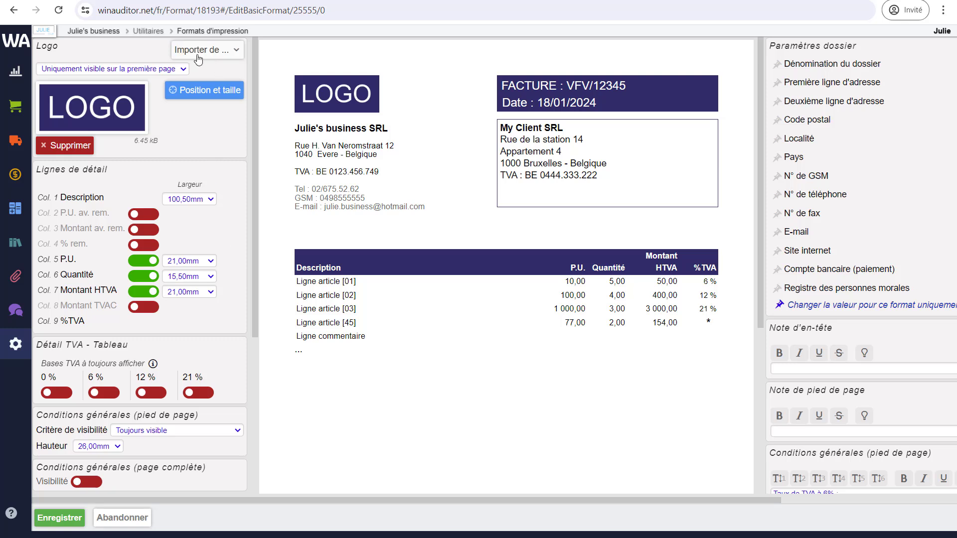
left_click(216, 52)
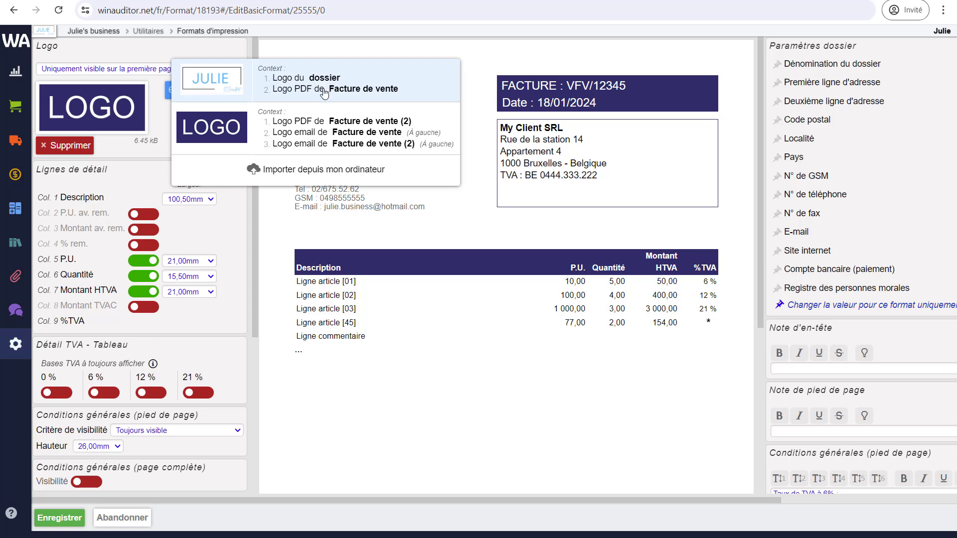
left_click(310, 89)
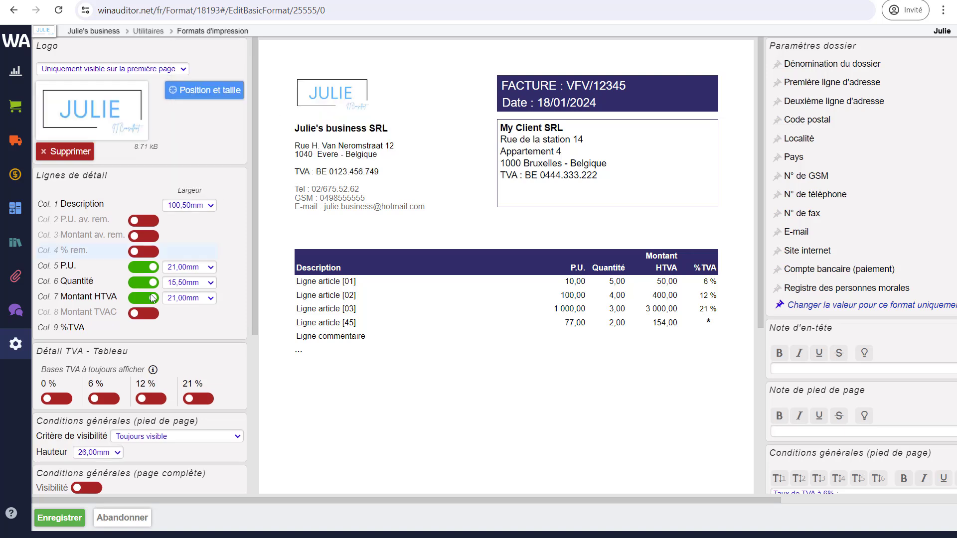
scroll(172, 346, "down", 5)
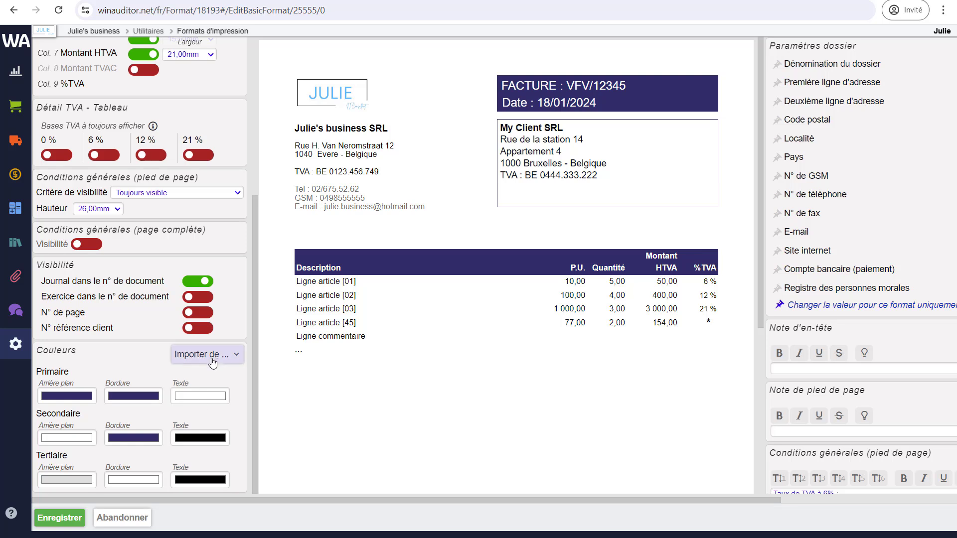
Apply the mint-green colour set from Facture de vente to the FAC 6% layout and save it.
left_click(214, 357)
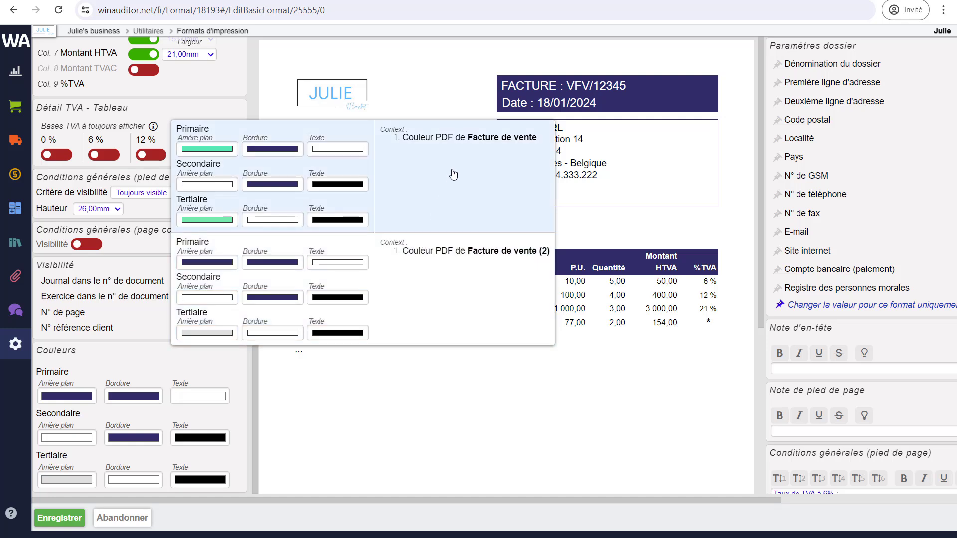
left_click(453, 175)
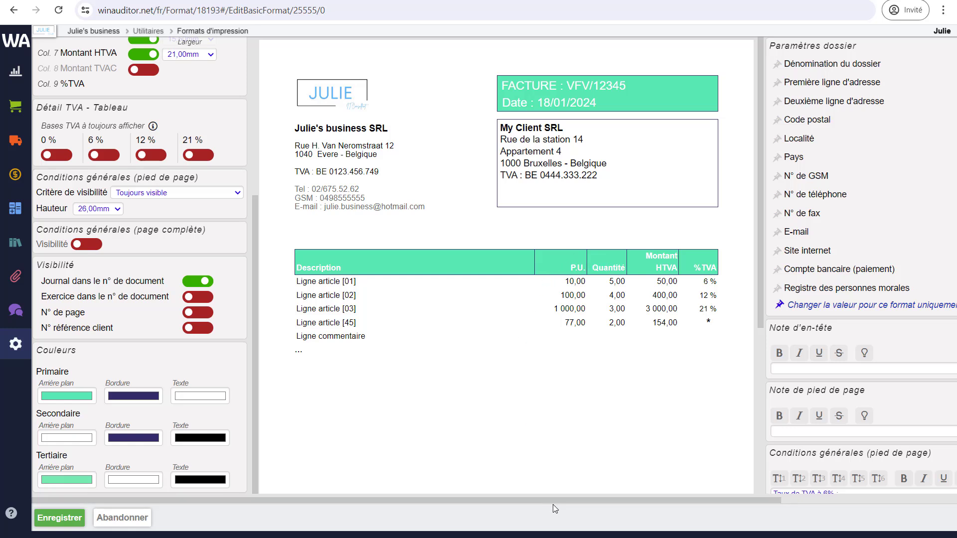
left_click_drag(552, 504, 728, 500)
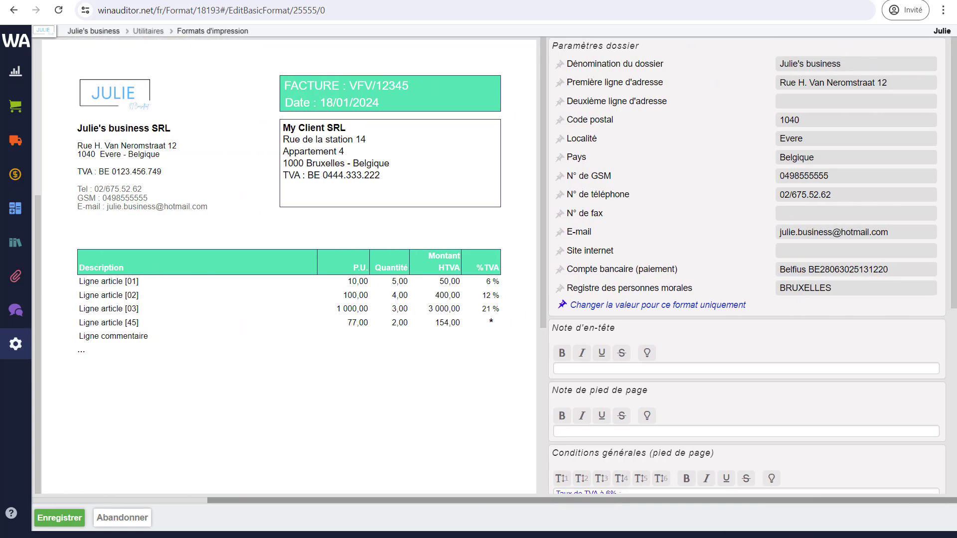
scroll(698, 399, "down", 3)
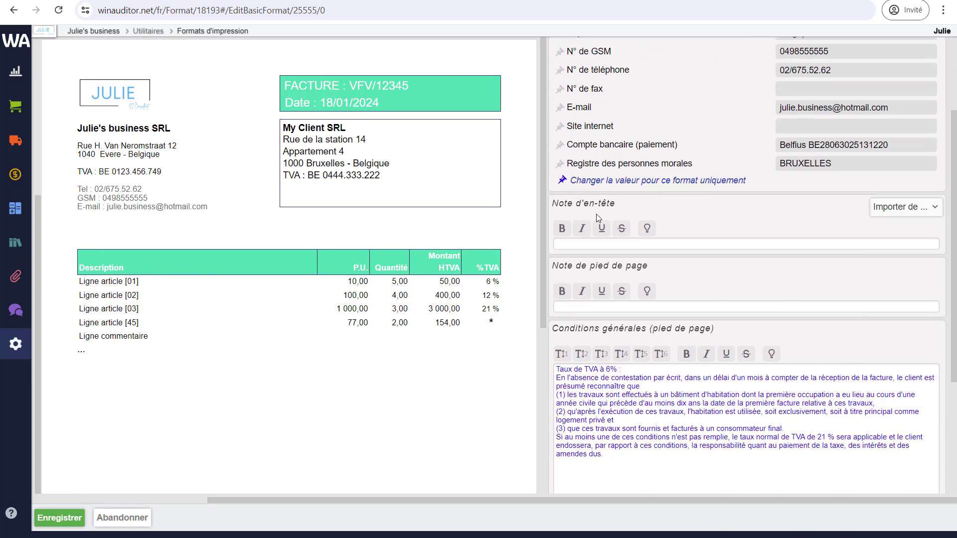
mouse_move(904, 344)
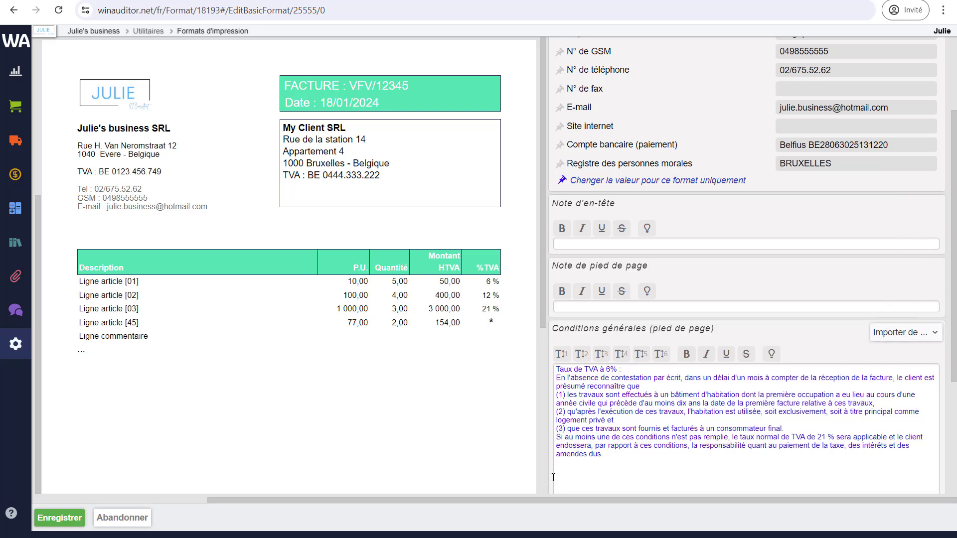
left_click_drag(528, 497, 392, 489)
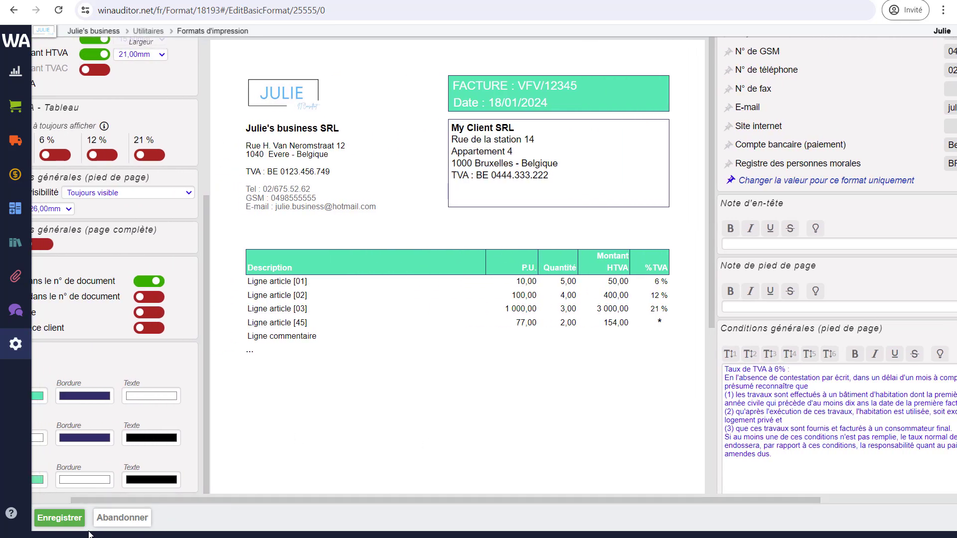
left_click(65, 518)
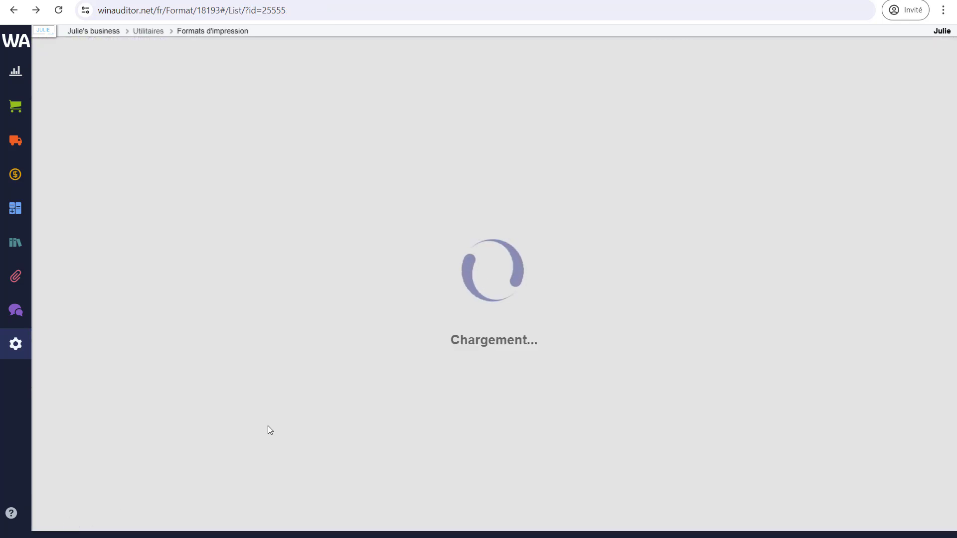